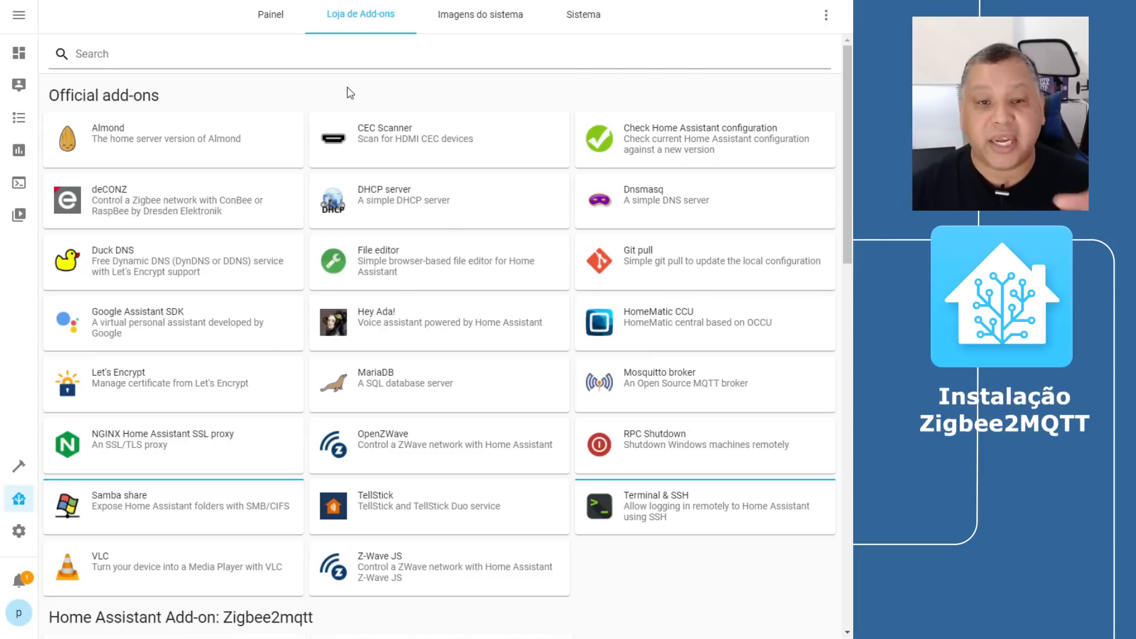
# Find the Mosquitto broker add-on in the store by searching for "mosq" and install it.
pyautogui.click(190, 56)
pyautogui.write('mosq')
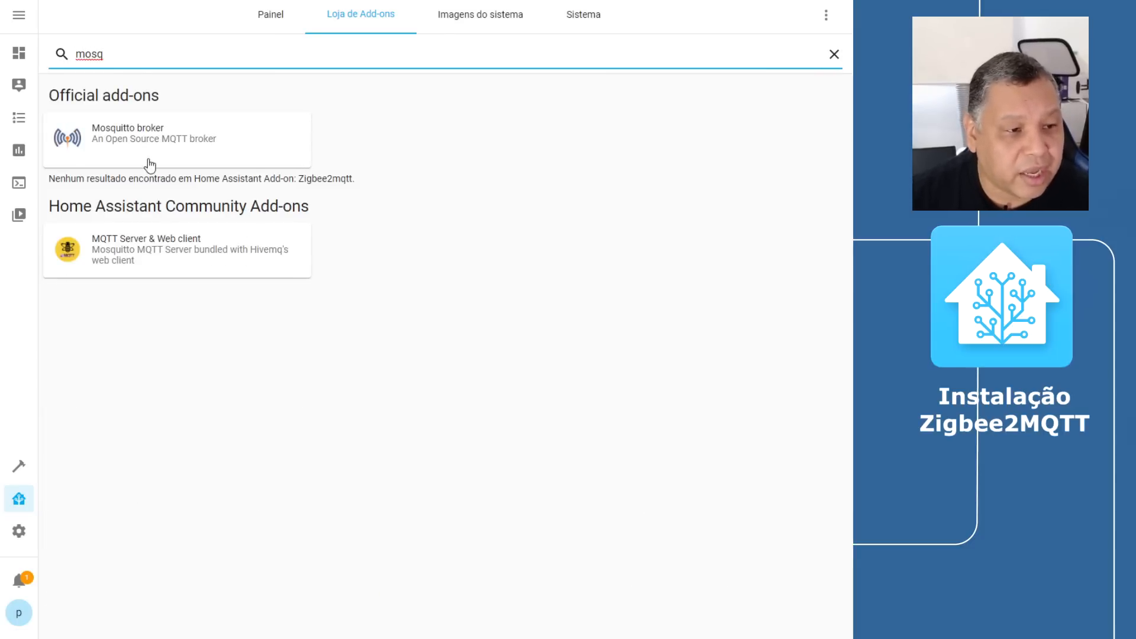
pyautogui.click(133, 136)
pyautogui.click(136, 272)
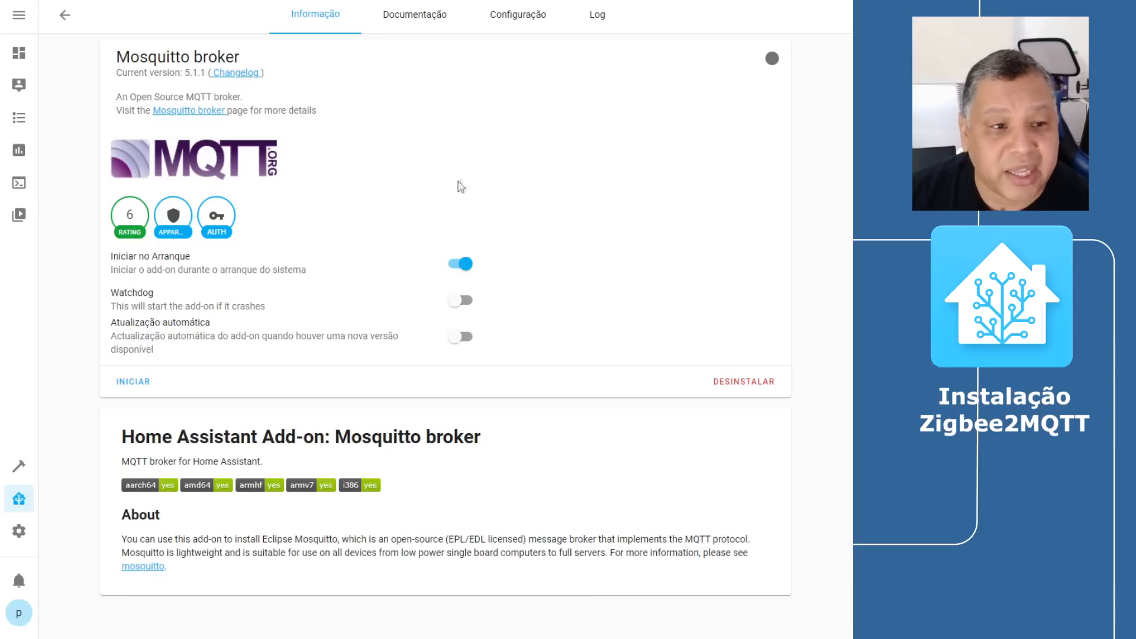
# Turn on automatic updates for the Mosquitto broker add-on and start it.
pyautogui.click(488, 18)
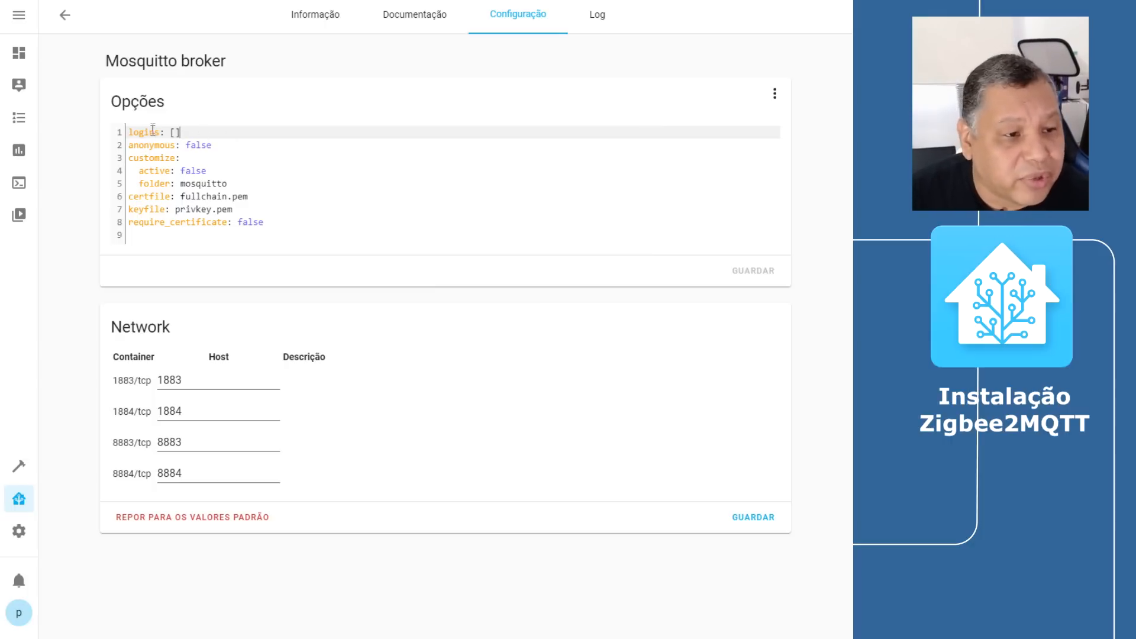
pyautogui.click(312, 23)
pyautogui.click(462, 338)
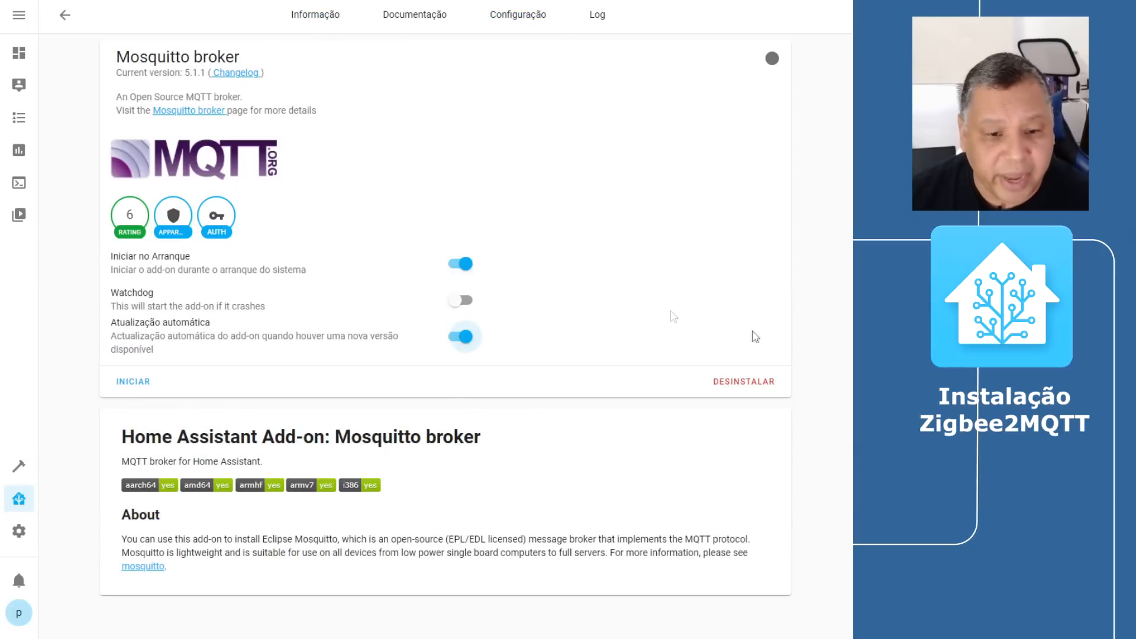
pyautogui.click(130, 384)
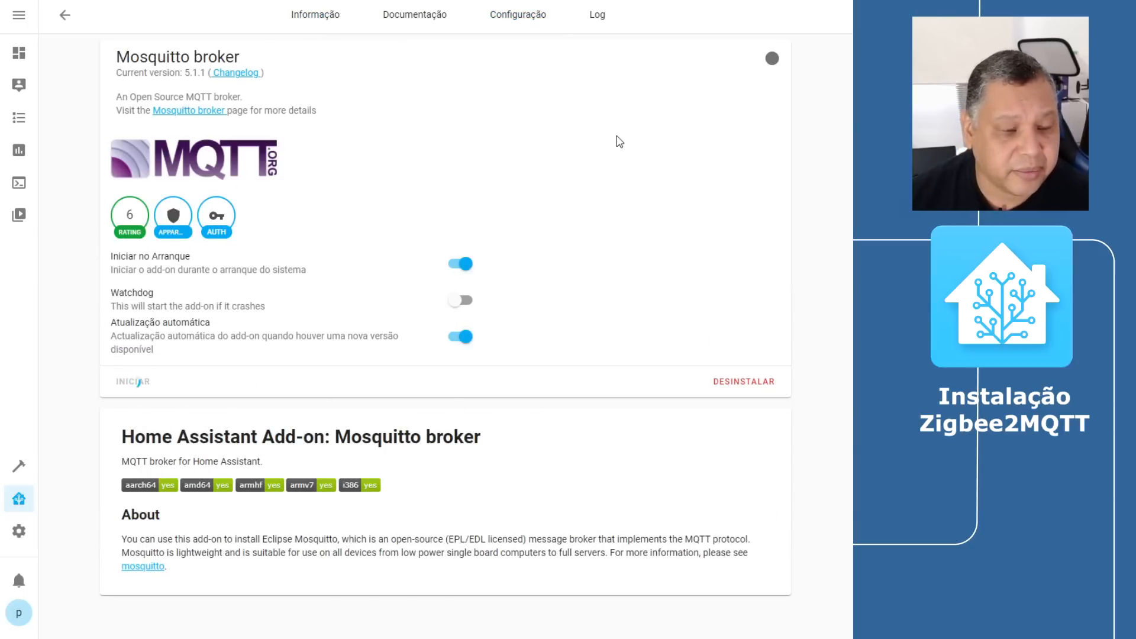
# Refresh the Mosquitto broker log and examine its startup messages and warnings.
pyautogui.click(599, 13)
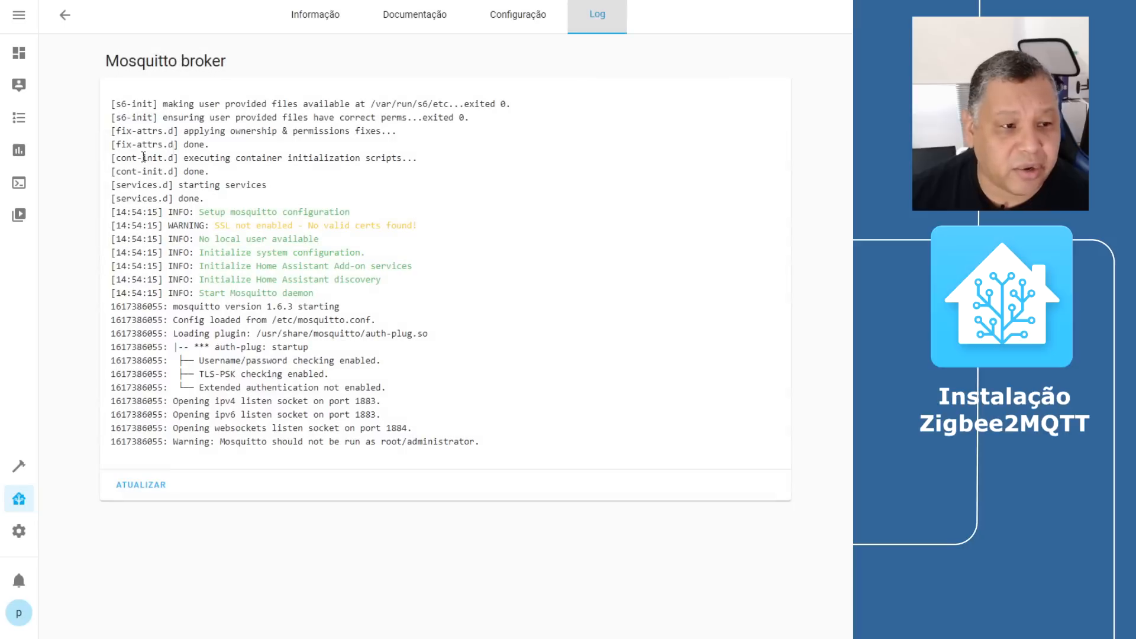
pyautogui.click(130, 485)
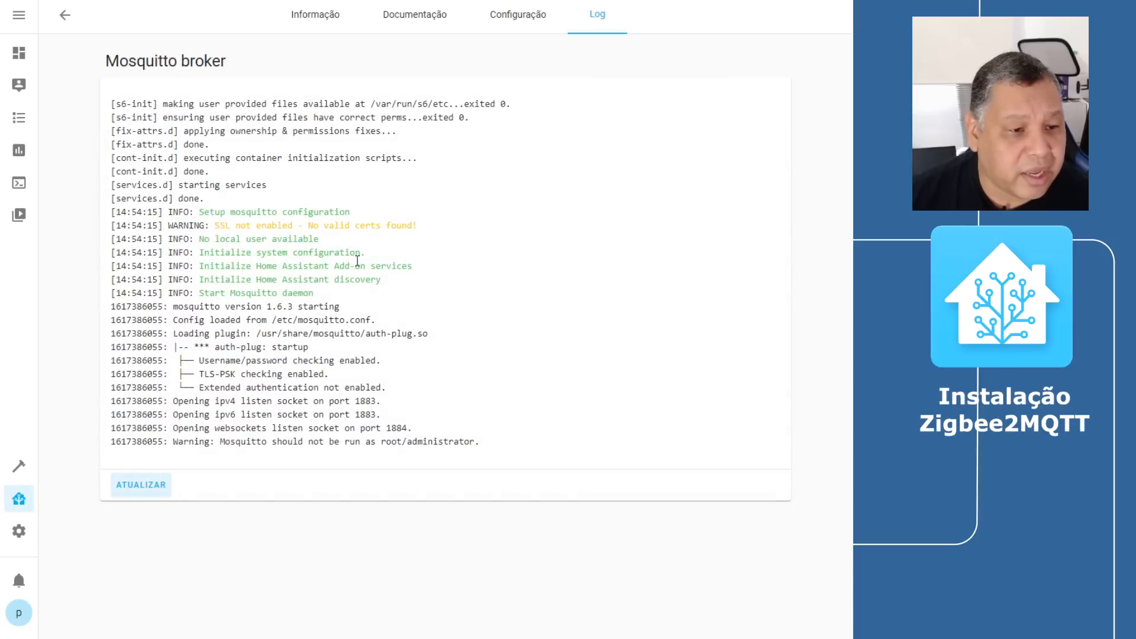
pyautogui.moveTo(184, 226); pyautogui.dragTo(421, 225)
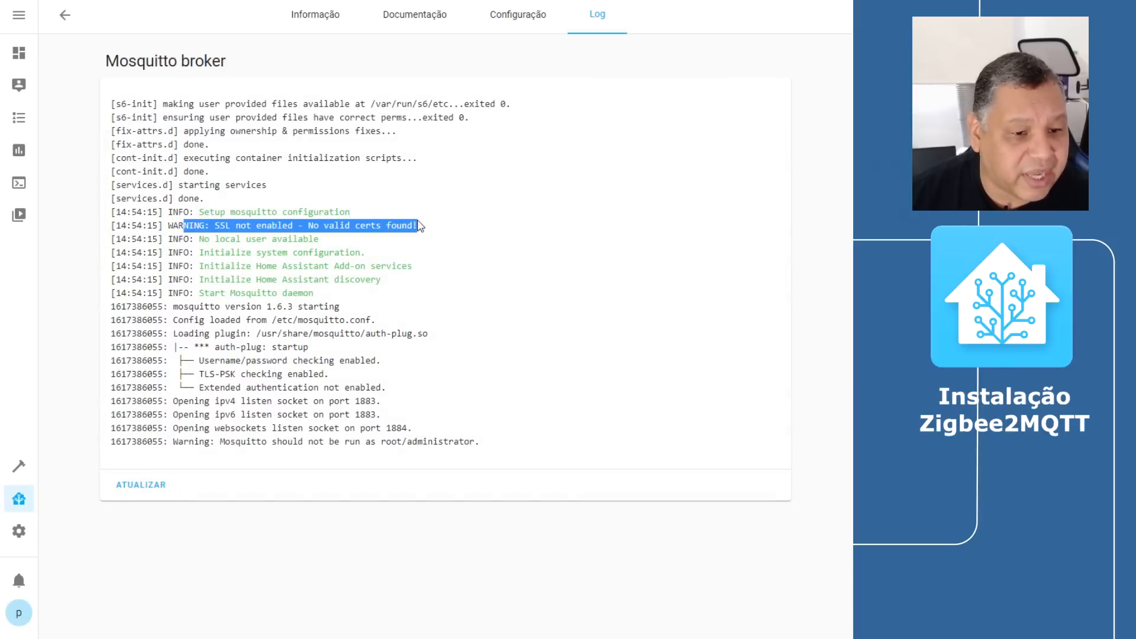
pyautogui.moveTo(252, 442); pyautogui.dragTo(422, 448)
pyautogui.click(421, 448)
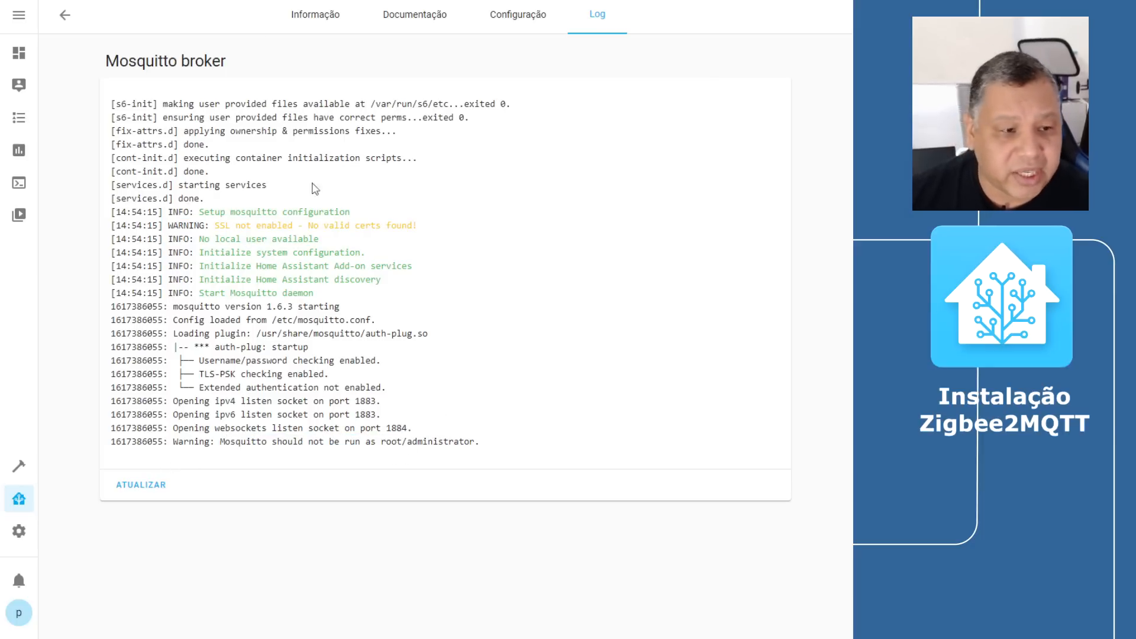
pyautogui.click(303, 24)
pyautogui.click(64, 16)
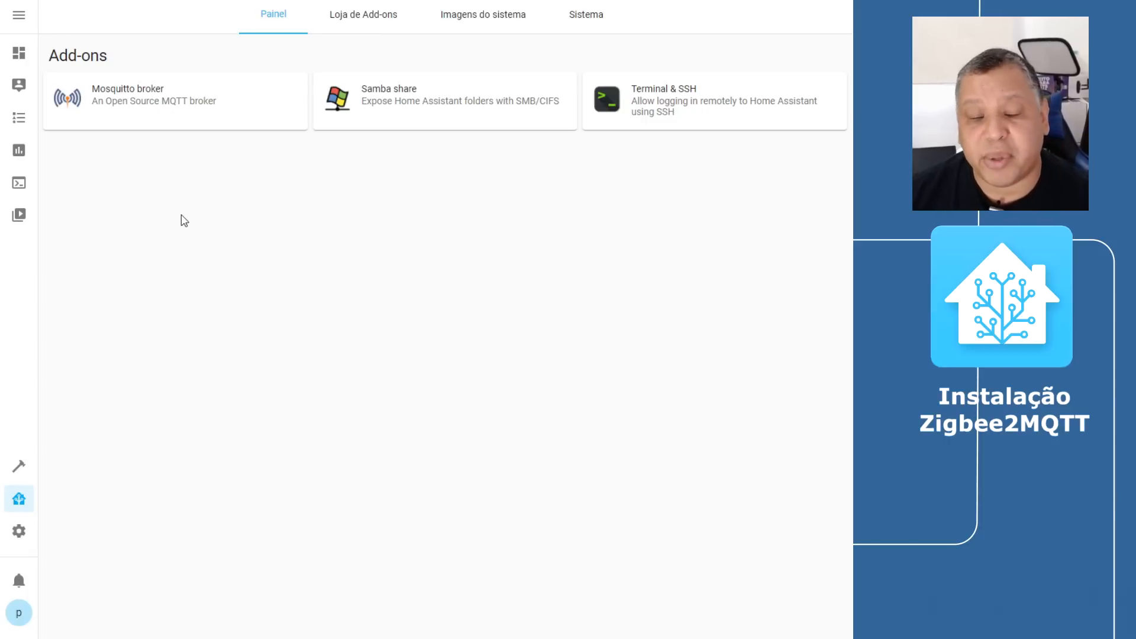
pyautogui.click(388, 27)
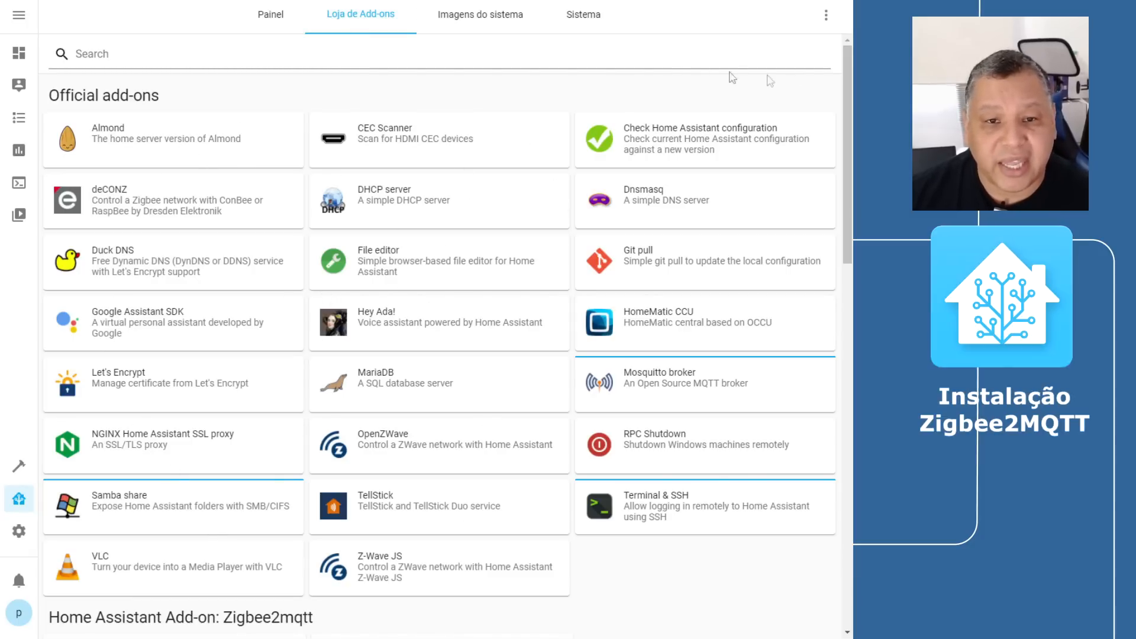
pyautogui.click(827, 18)
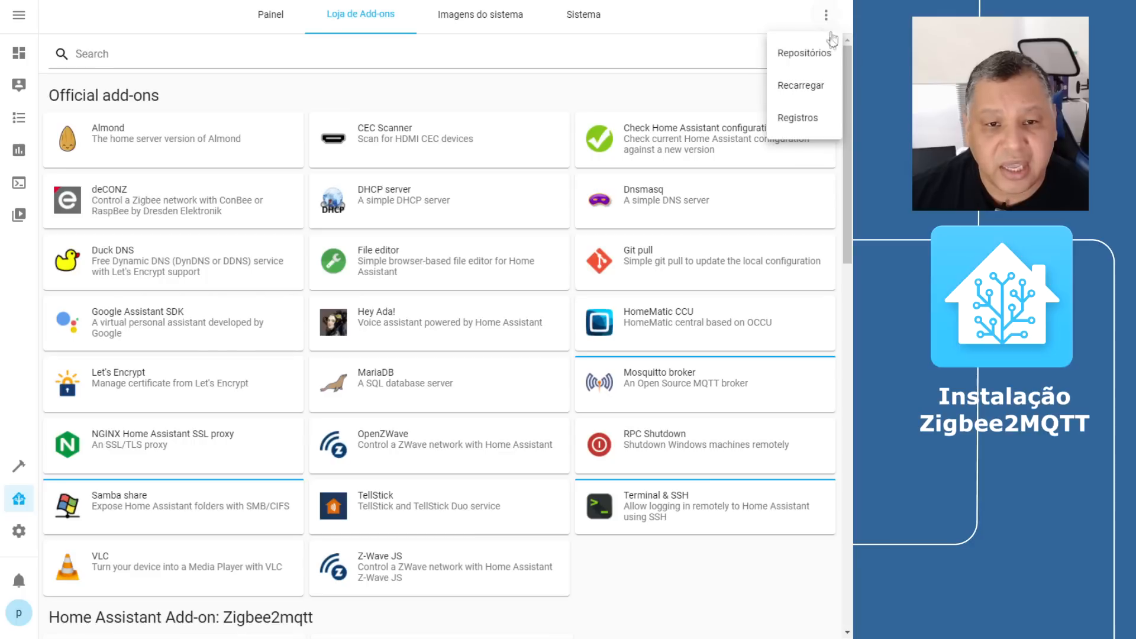
pyautogui.click(815, 54)
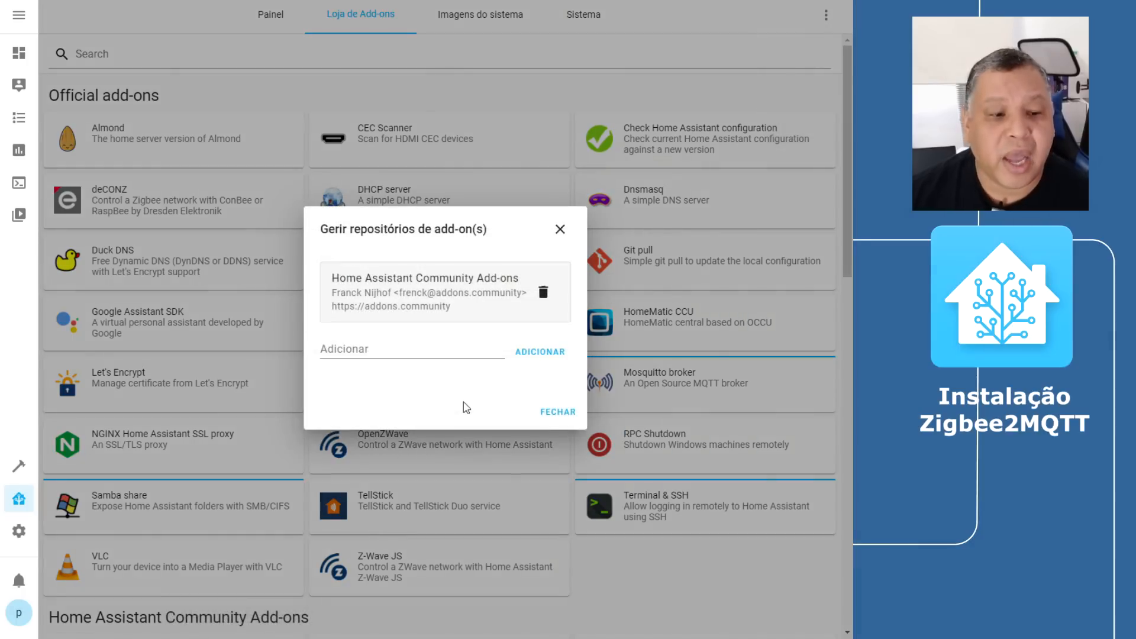
pyautogui.click(341, 346)
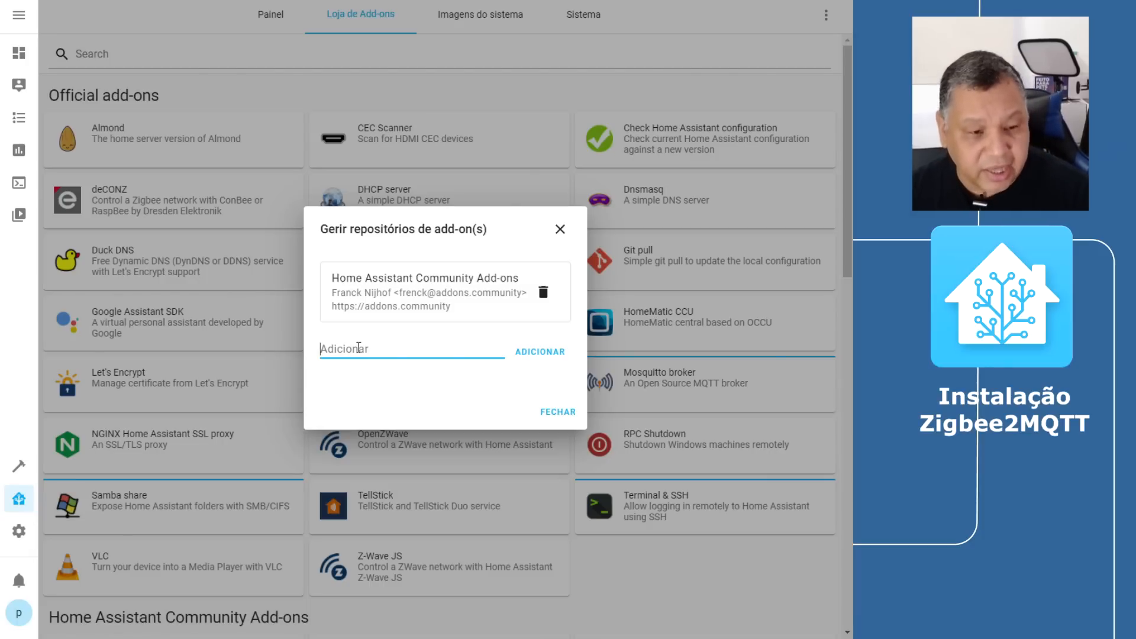
pyautogui.write('https://github.com/zigbee2mqtt/hassio-zigbee2mqtt')
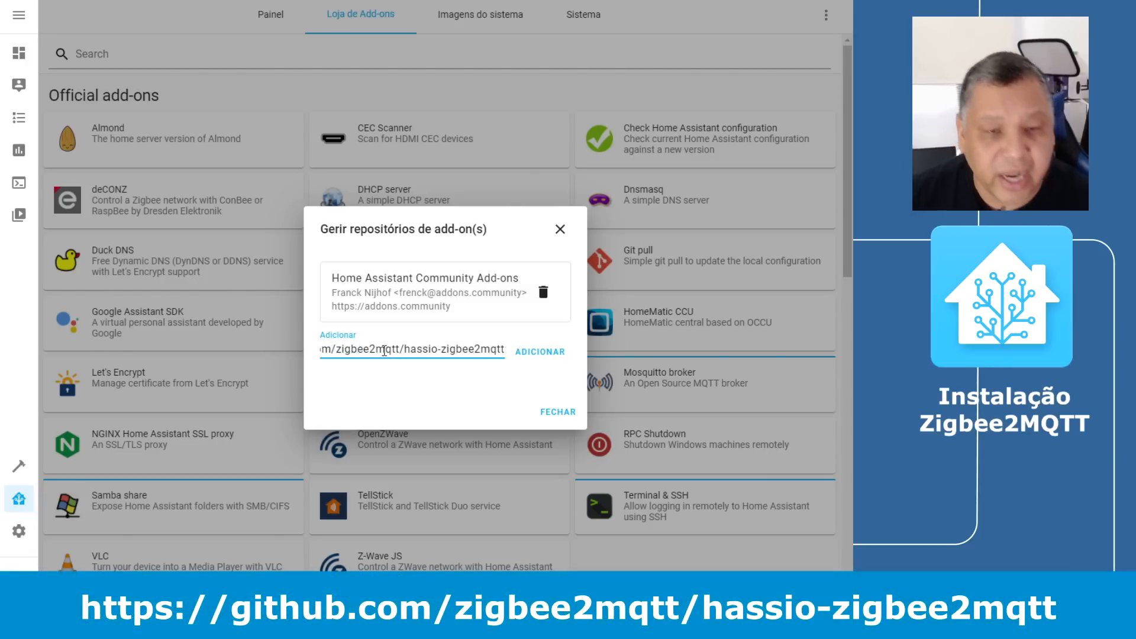
pyautogui.click(554, 353)
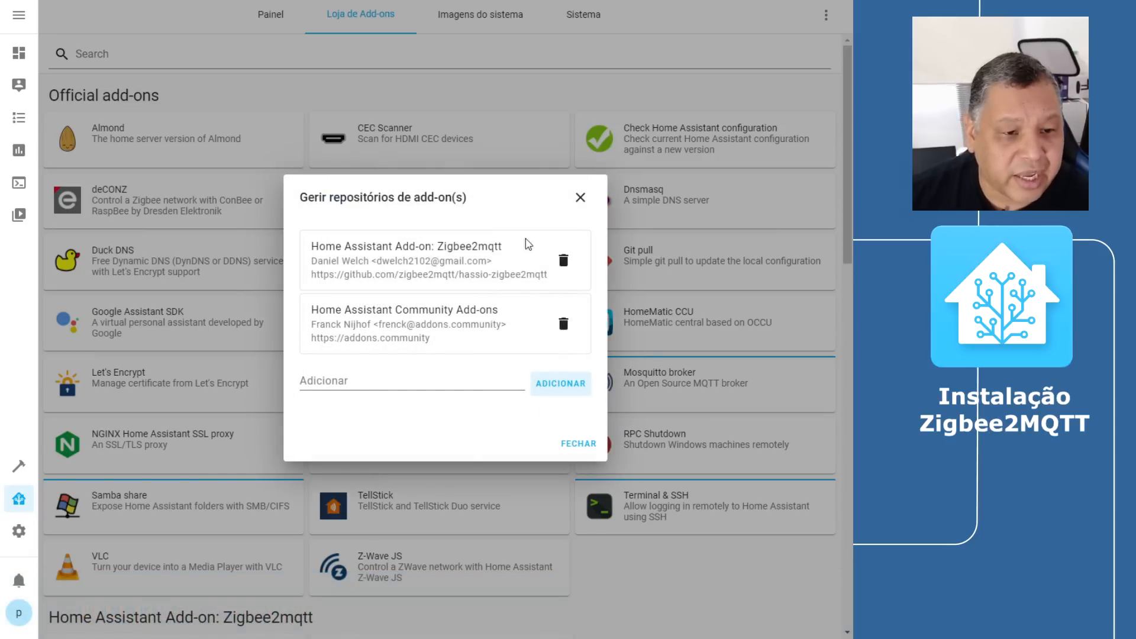
pyautogui.press('Escape')
# Search the add-on store for "zigbee" and install the Zigbee2mqtt add-on.
pyautogui.click(232, 52)
pyautogui.write('z')
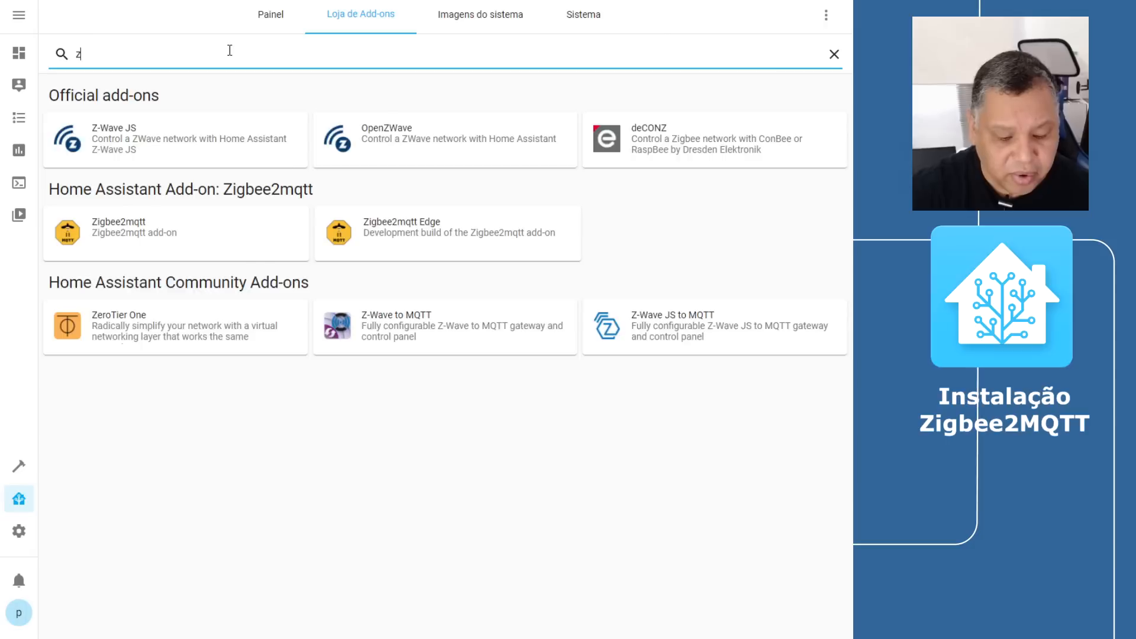
pyautogui.write('igbee')
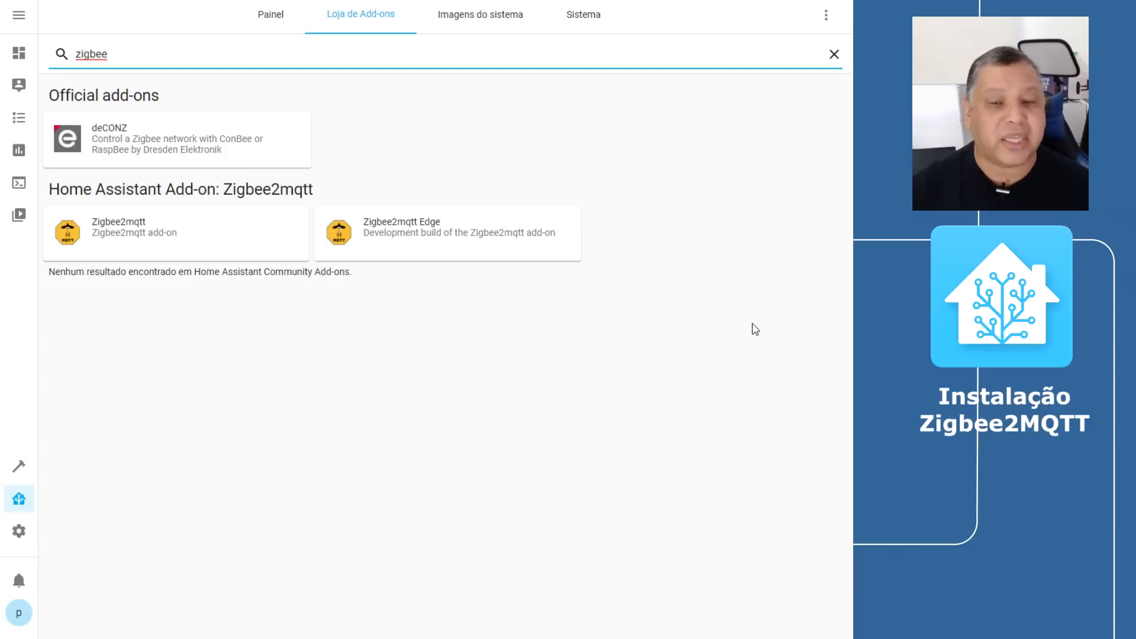
pyautogui.click(185, 234)
pyautogui.click(158, 281)
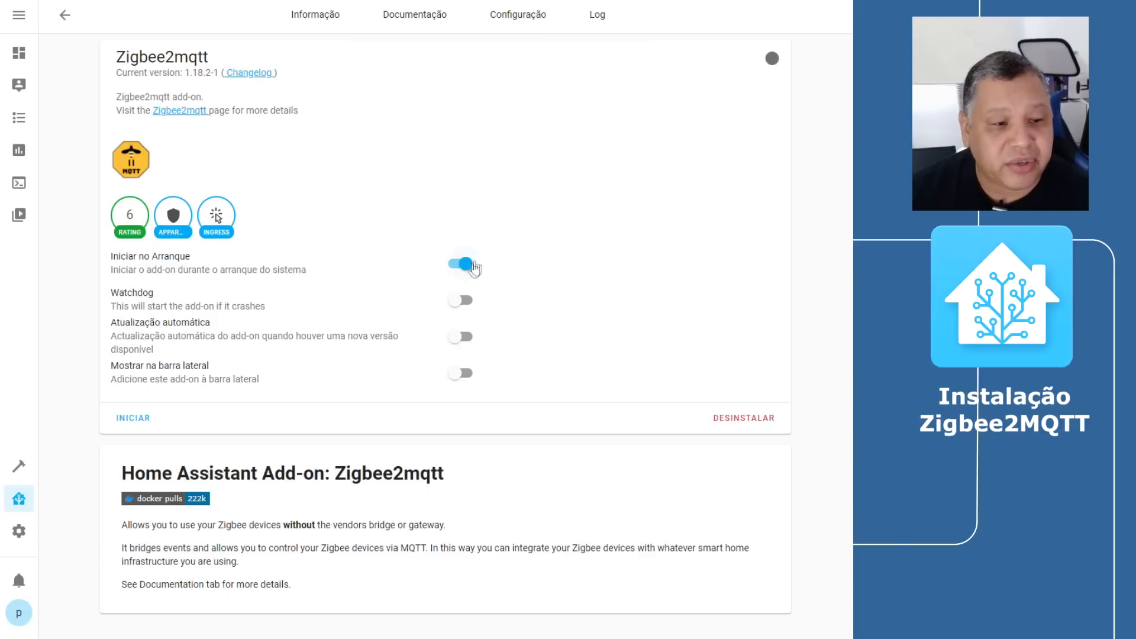
# Turn on automatic updates and sidebar display for the Zigbee2mqtt add-on.
pyautogui.click(462, 336)
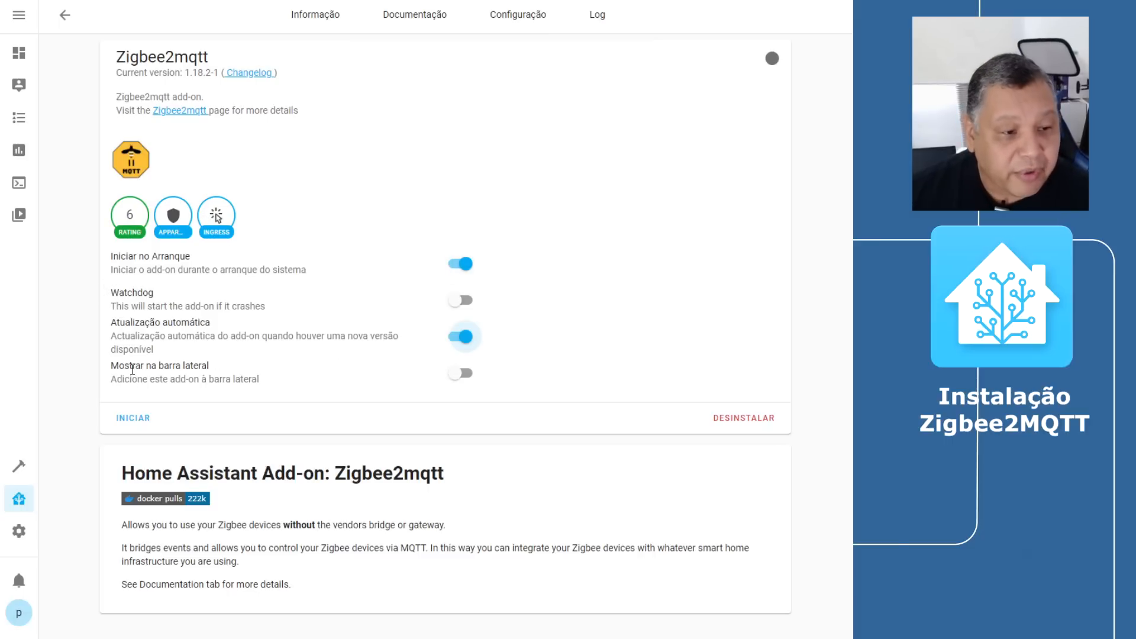
pyautogui.moveTo(118, 369); pyautogui.dragTo(242, 378)
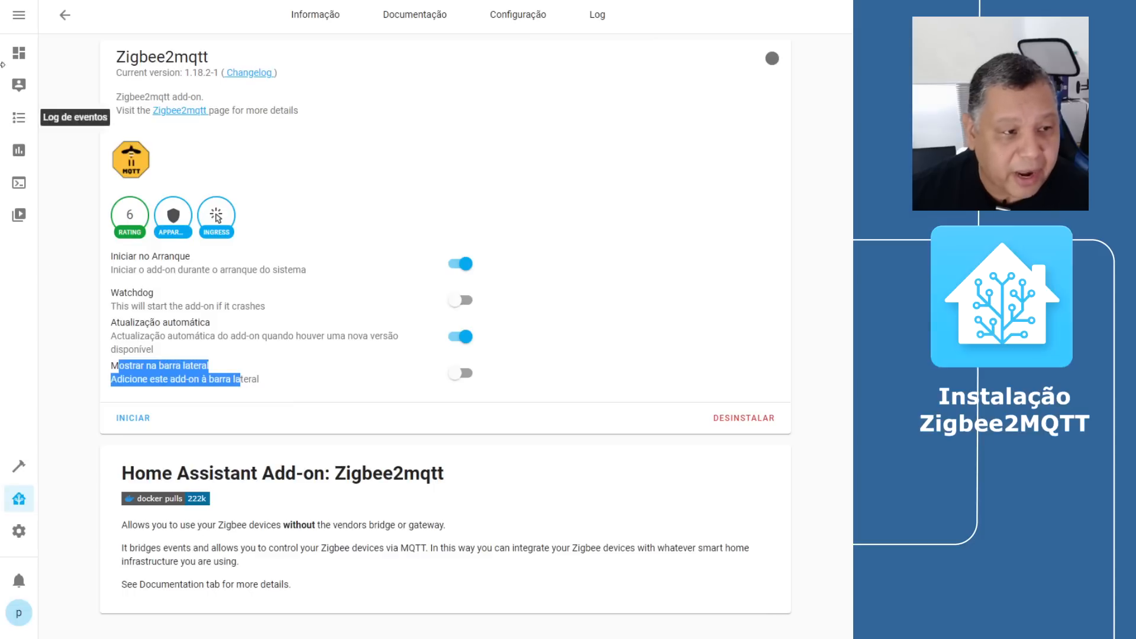
pyautogui.click(466, 378)
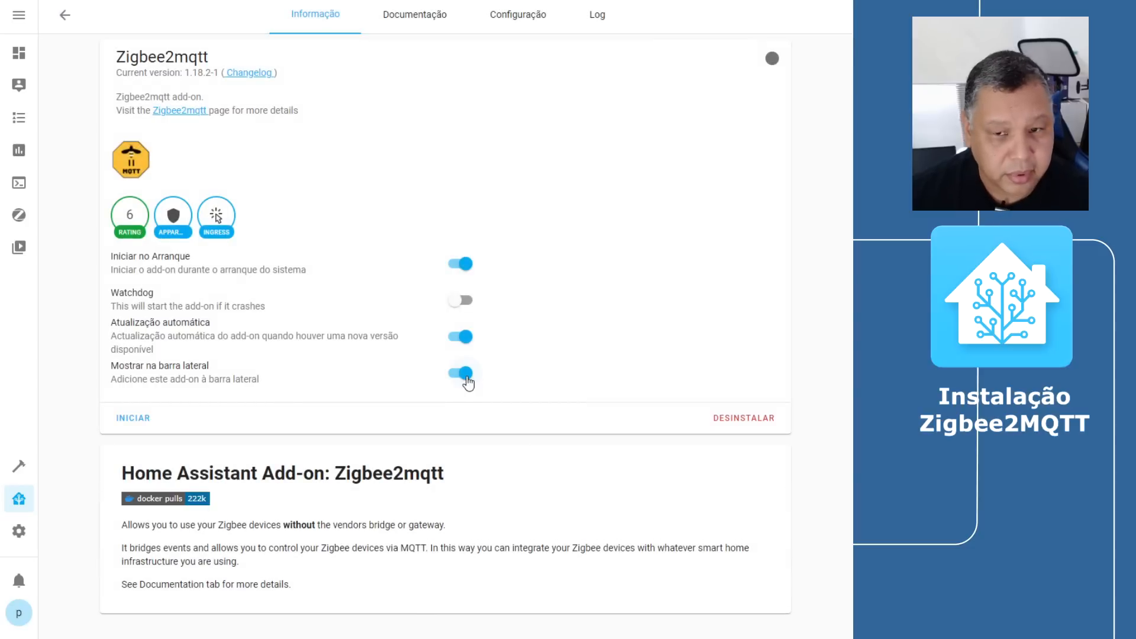
# Review the serial port entry in the Zigbee2mqtt configuration and set log_level to info.
pyautogui.click(506, 19)
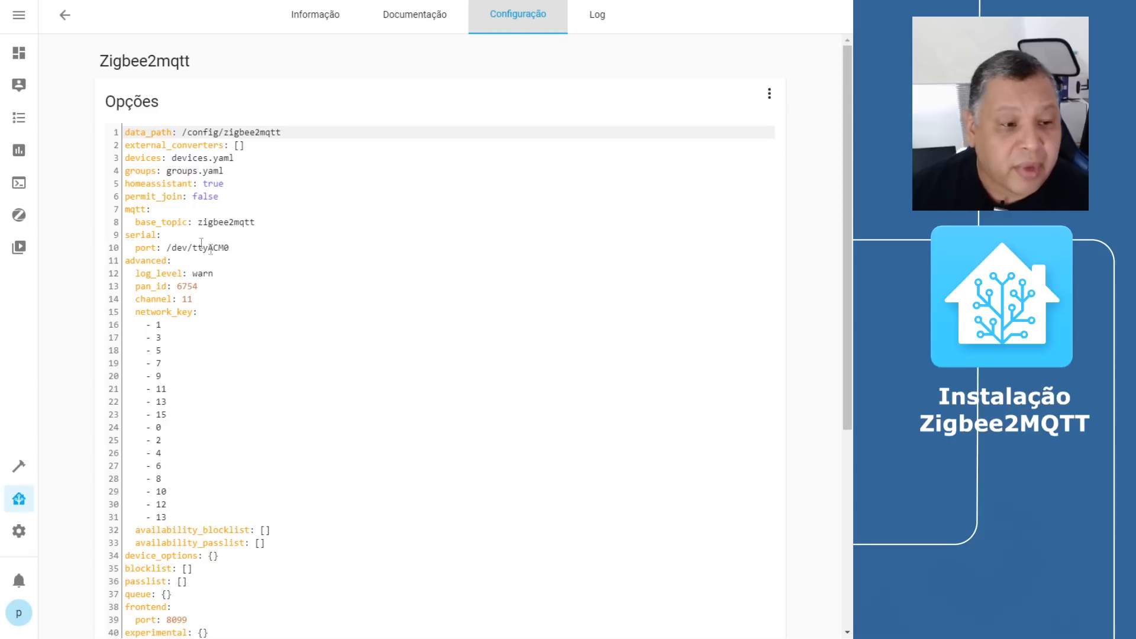
pyautogui.click(173, 249)
pyautogui.moveTo(167, 248); pyautogui.dragTo(242, 248)
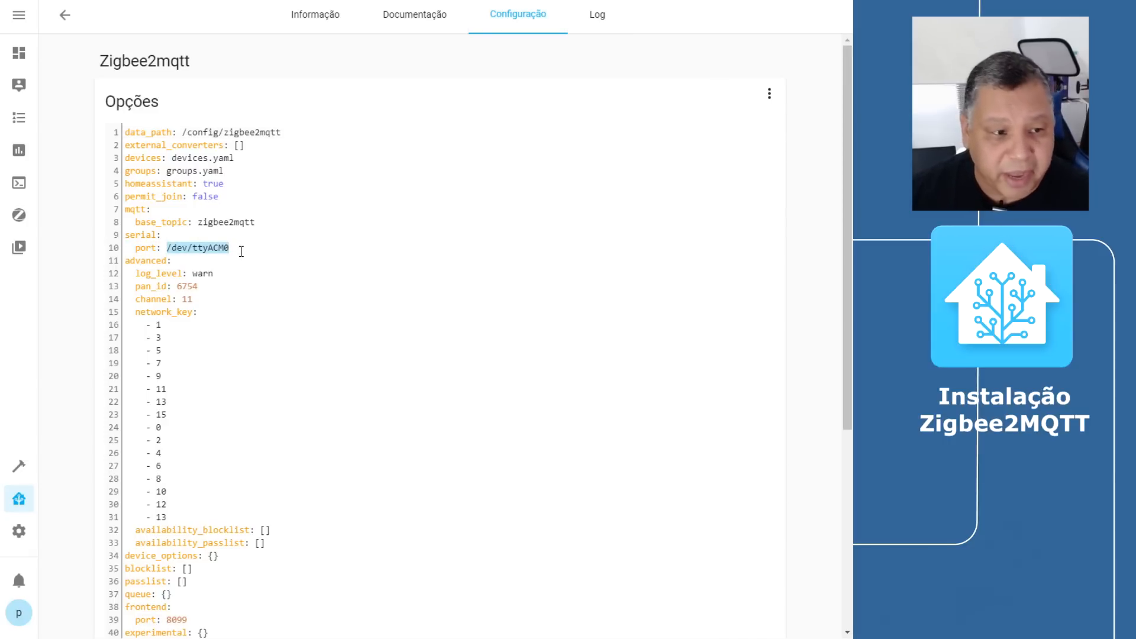
pyautogui.click(242, 248)
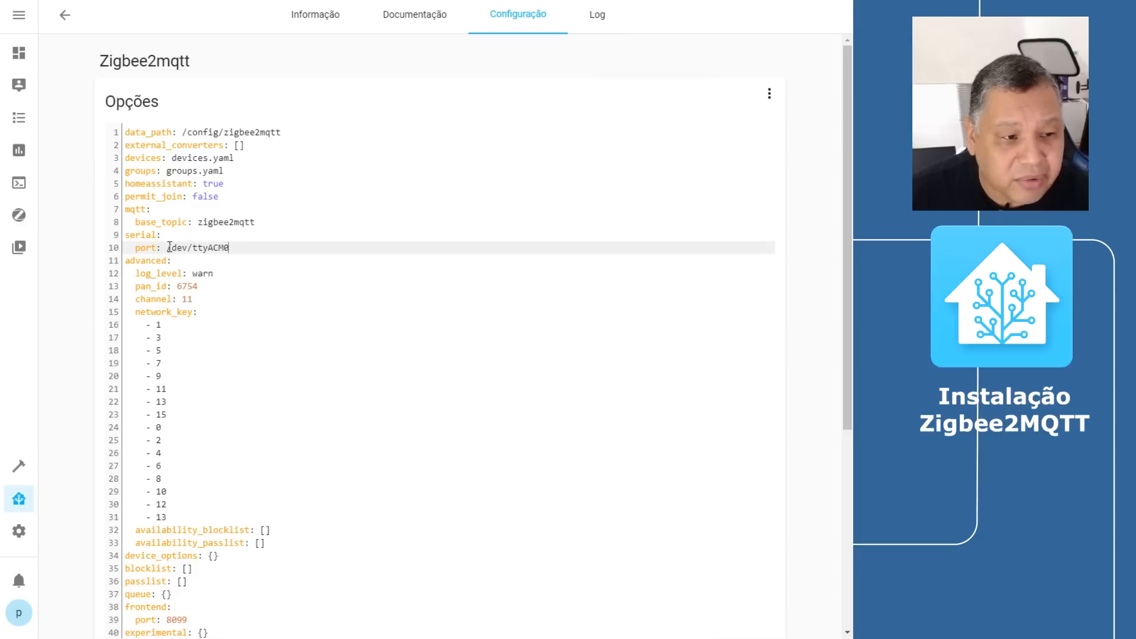
pyautogui.moveTo(168, 247); pyautogui.dragTo(229, 247)
pyautogui.click(245, 248)
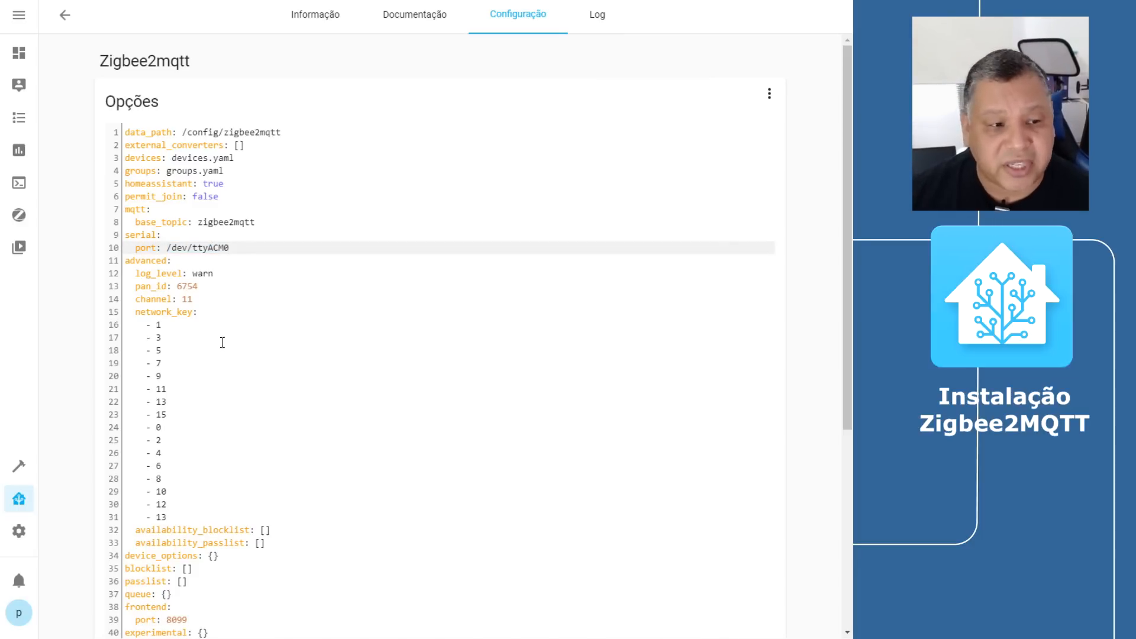
pyautogui.doubleClick(204, 273)
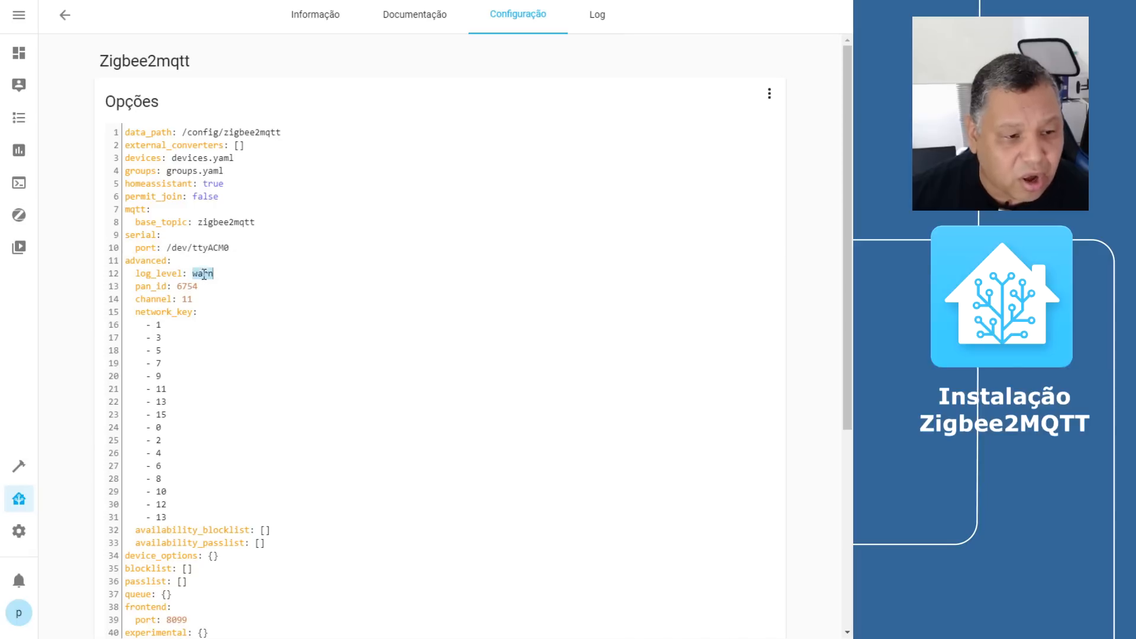
pyautogui.write('info')
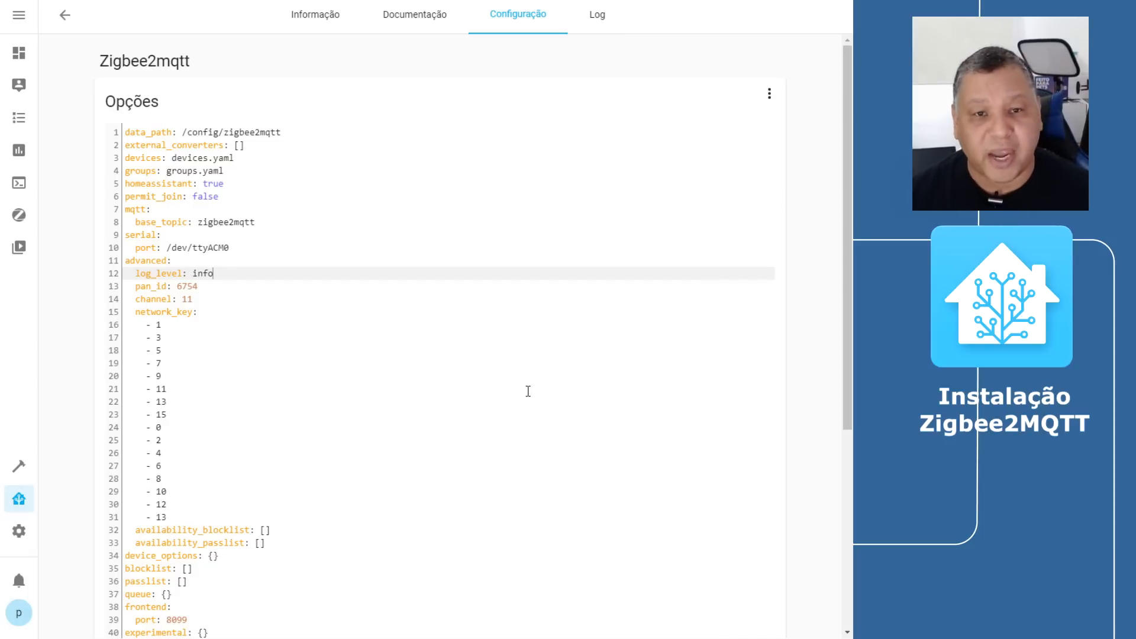
# Set the Zigbee channel to 24 in the advanced section of the Zigbee2mqtt configuration.
pyautogui.click(182, 299)
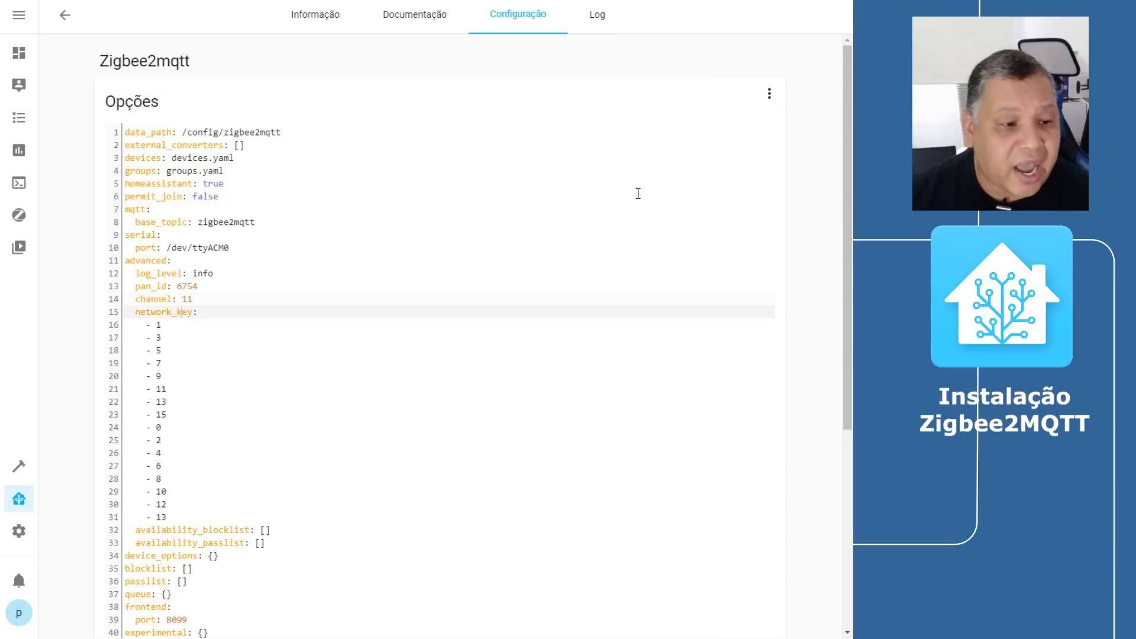
pyautogui.hotkey('shift', 'Right')
pyautogui.hotkey('shift', 'Right')
pyautogui.hotkey('shift', 'Down')
pyautogui.hotkey('shift', 'Up')
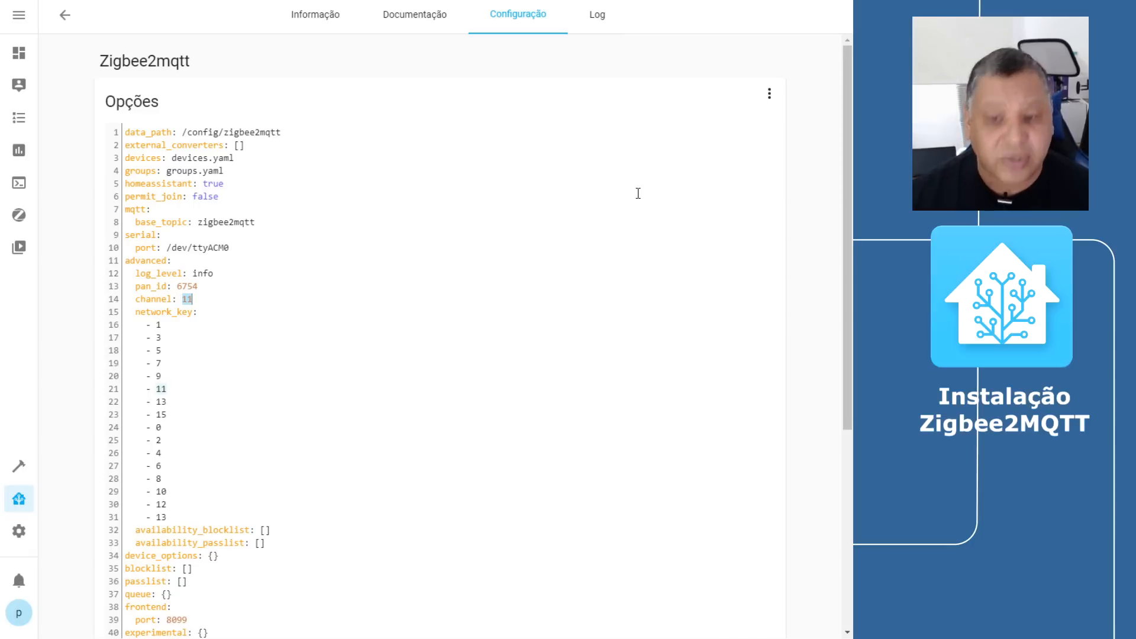
pyautogui.write('24')
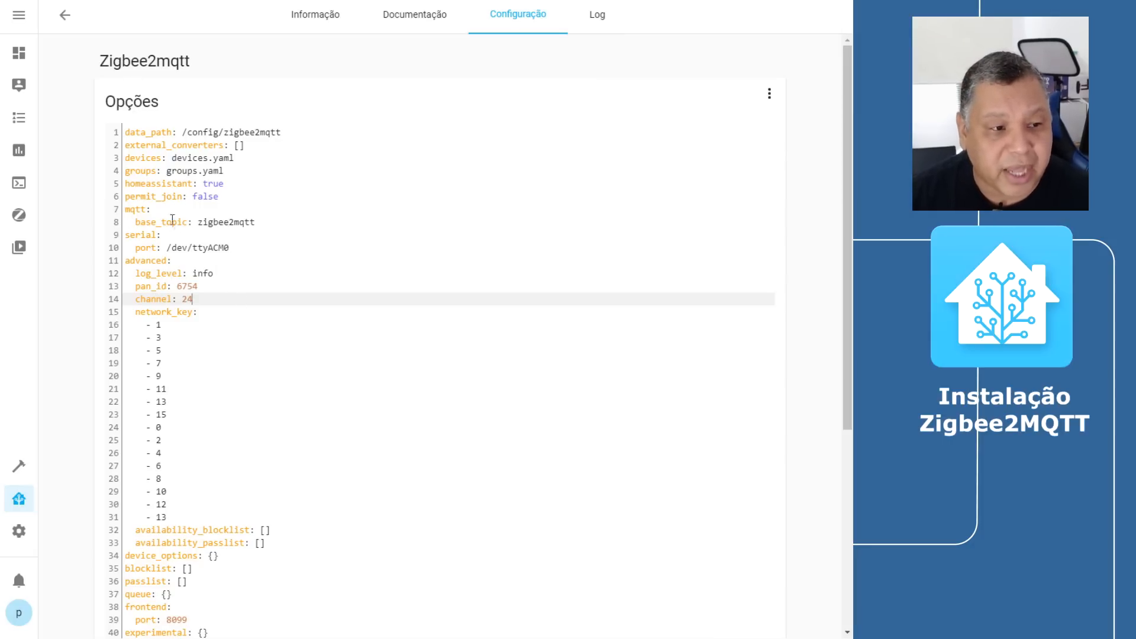
# Review the mqtt base_topic entry in the configuration and start the Zigbee2mqtt add-on.
pyautogui.moveTo(126, 210); pyautogui.dragTo(281, 225)
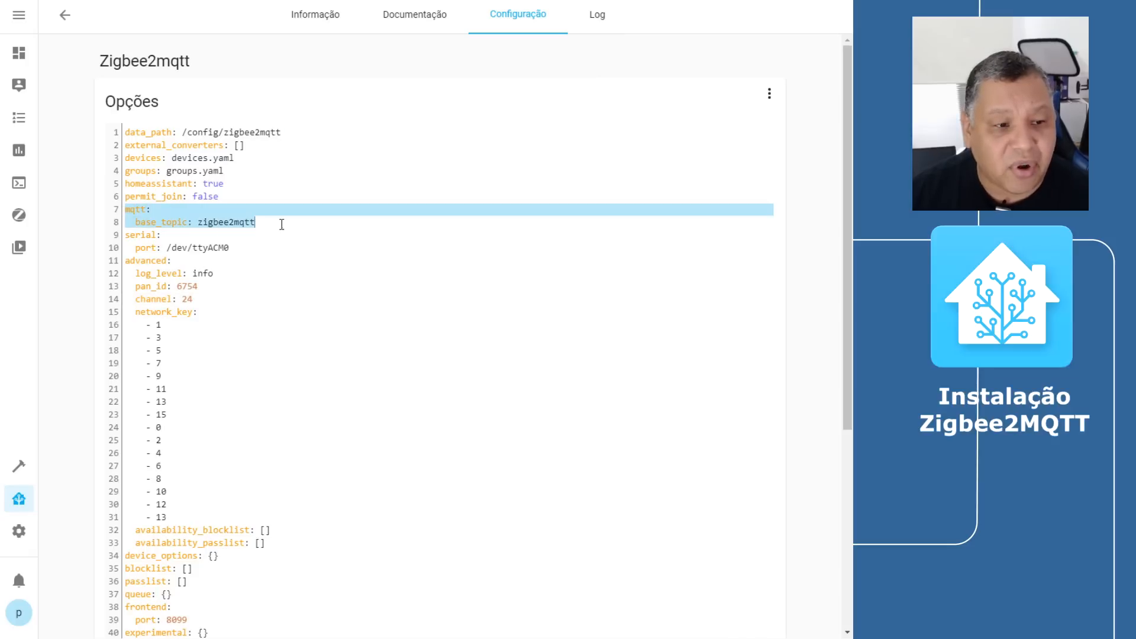
pyautogui.click(279, 223)
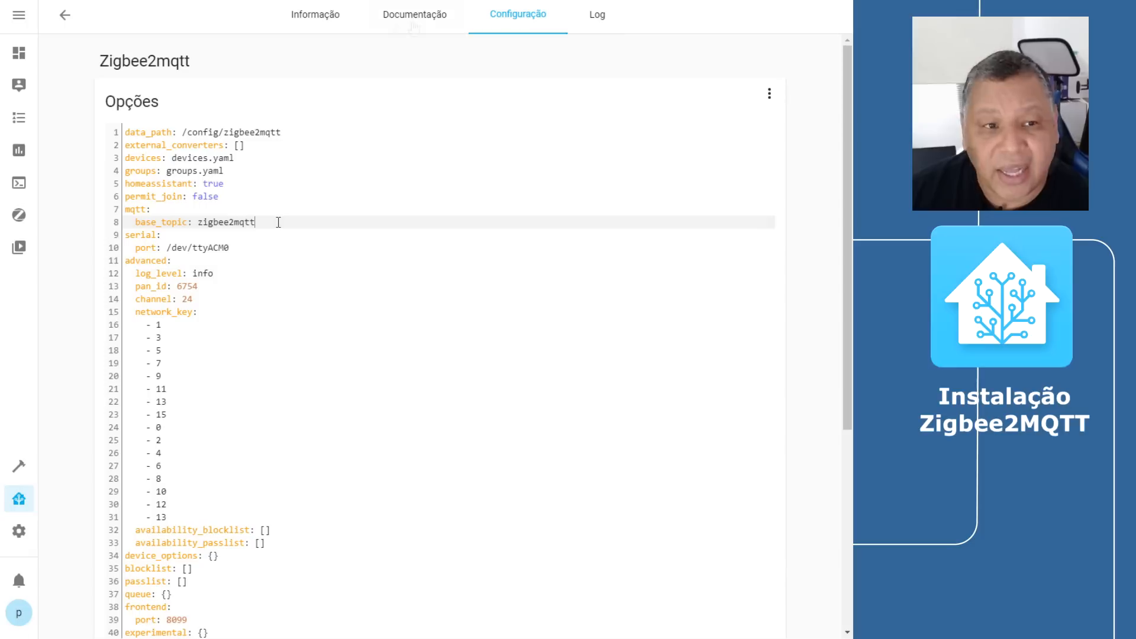
pyautogui.click(299, 18)
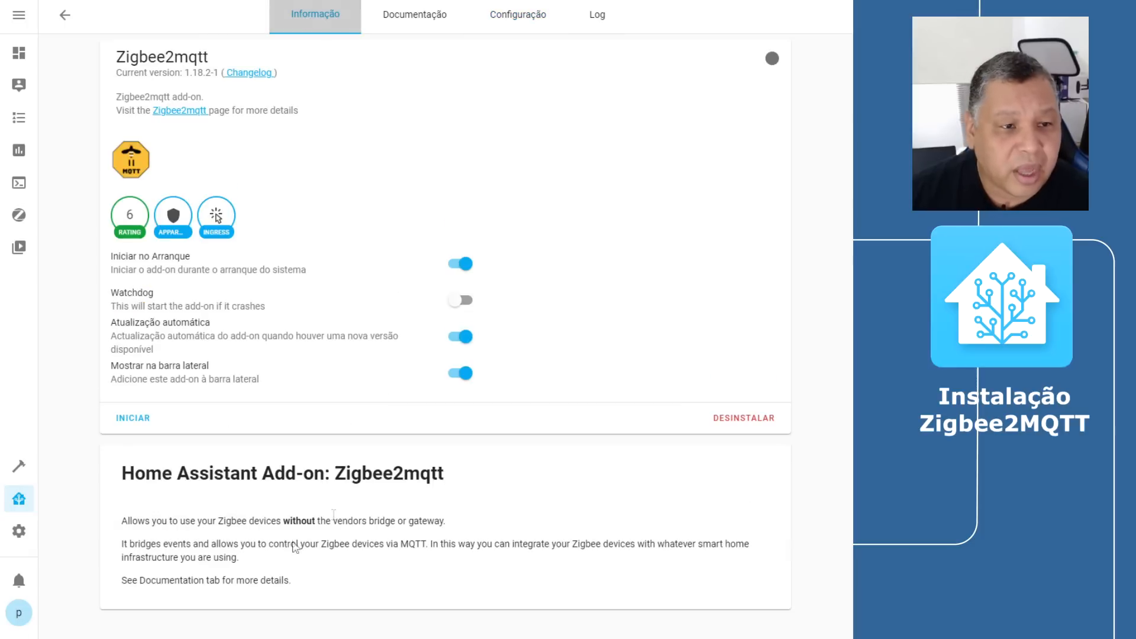
pyautogui.click(127, 422)
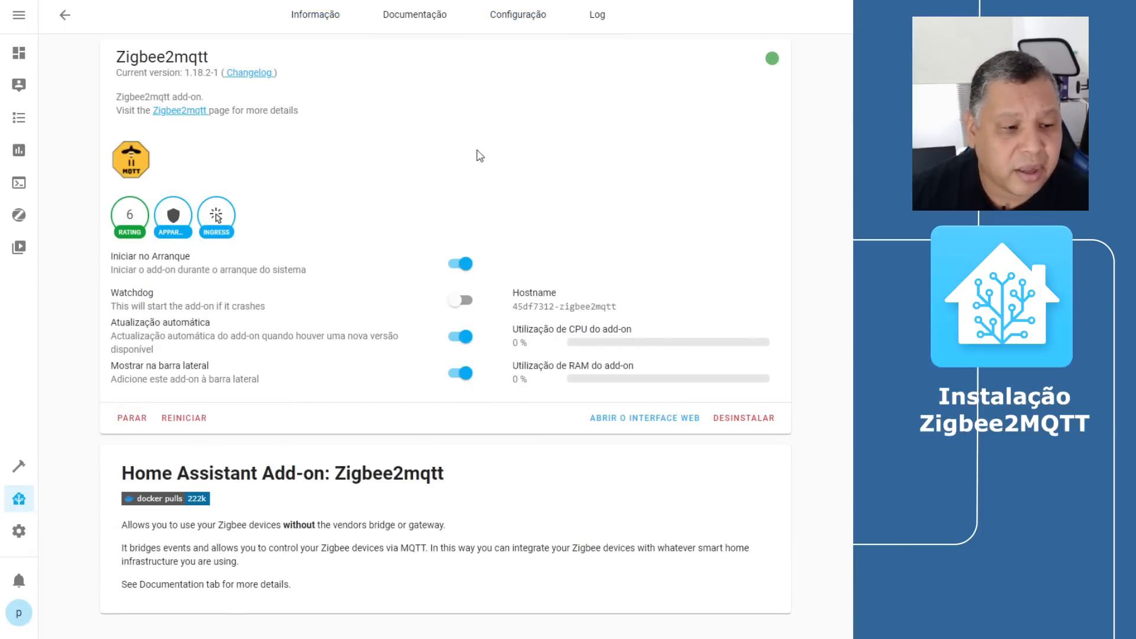
# Open the Zigbee2mqtt add-on log, refresh it and examine the startup messages for errors.
pyautogui.click(602, 25)
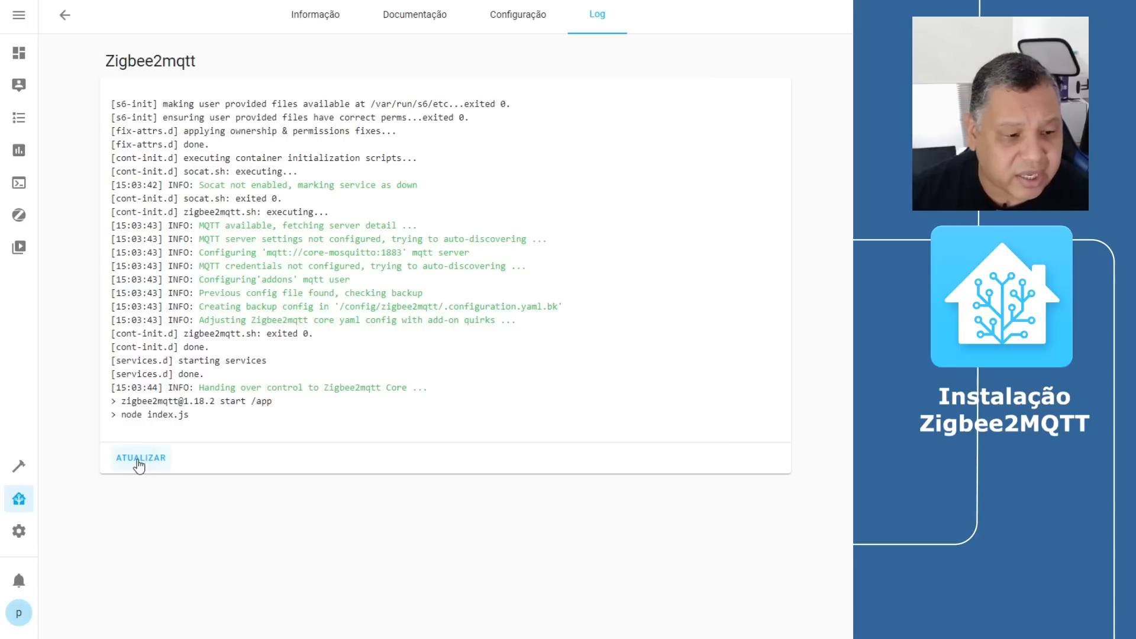
pyautogui.click(139, 460)
pyautogui.moveTo(143, 292); pyautogui.dragTo(691, 373)
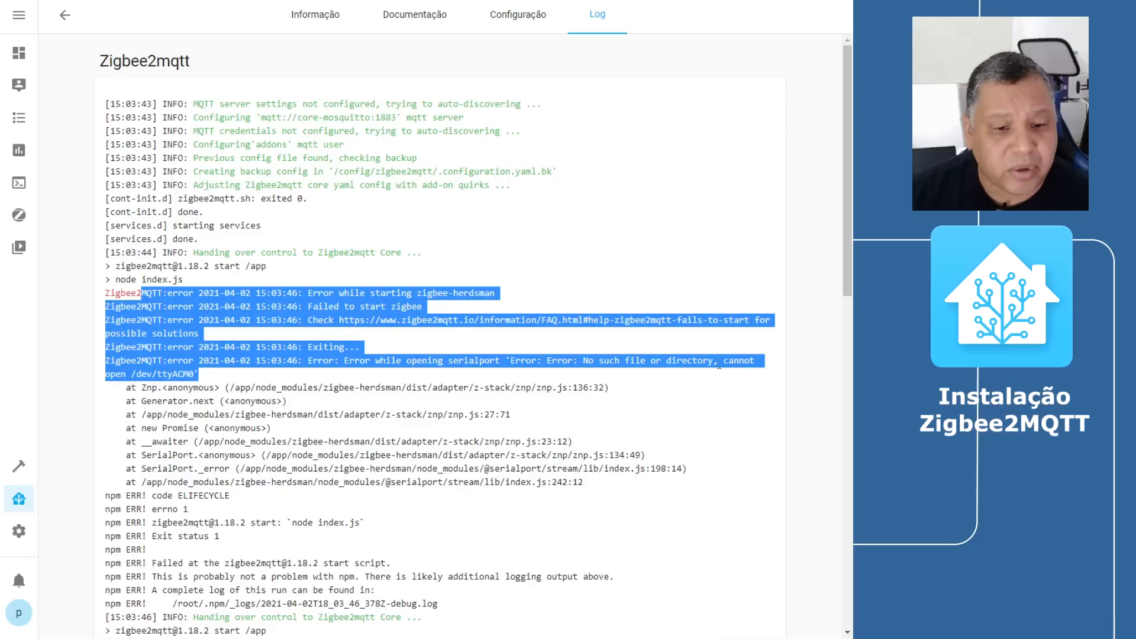
pyautogui.click(690, 373)
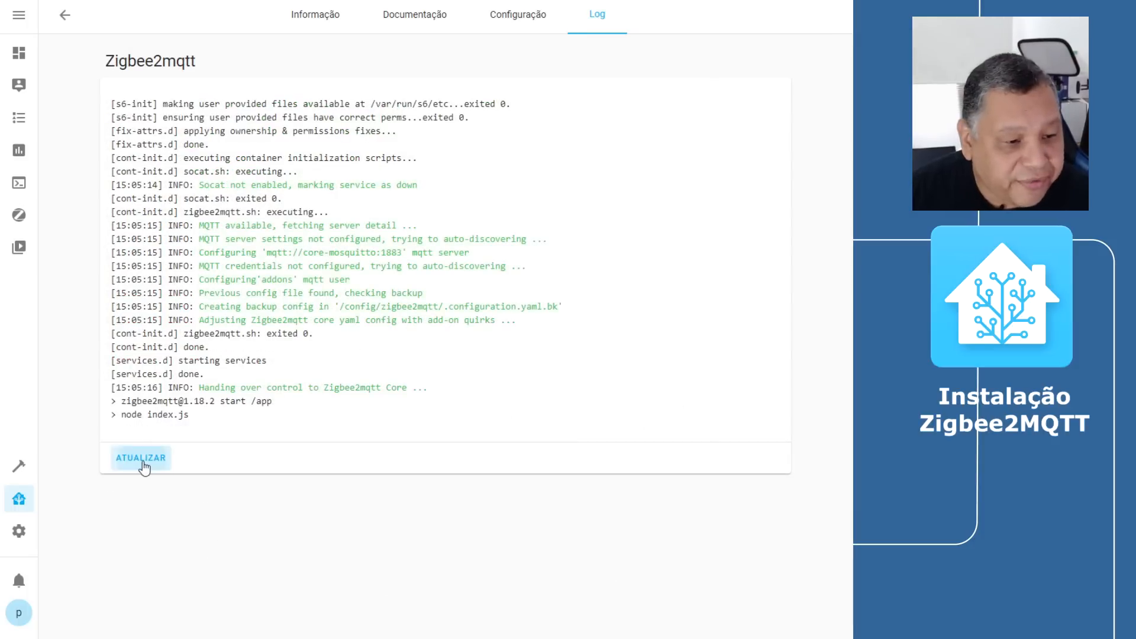
pyautogui.click(142, 459)
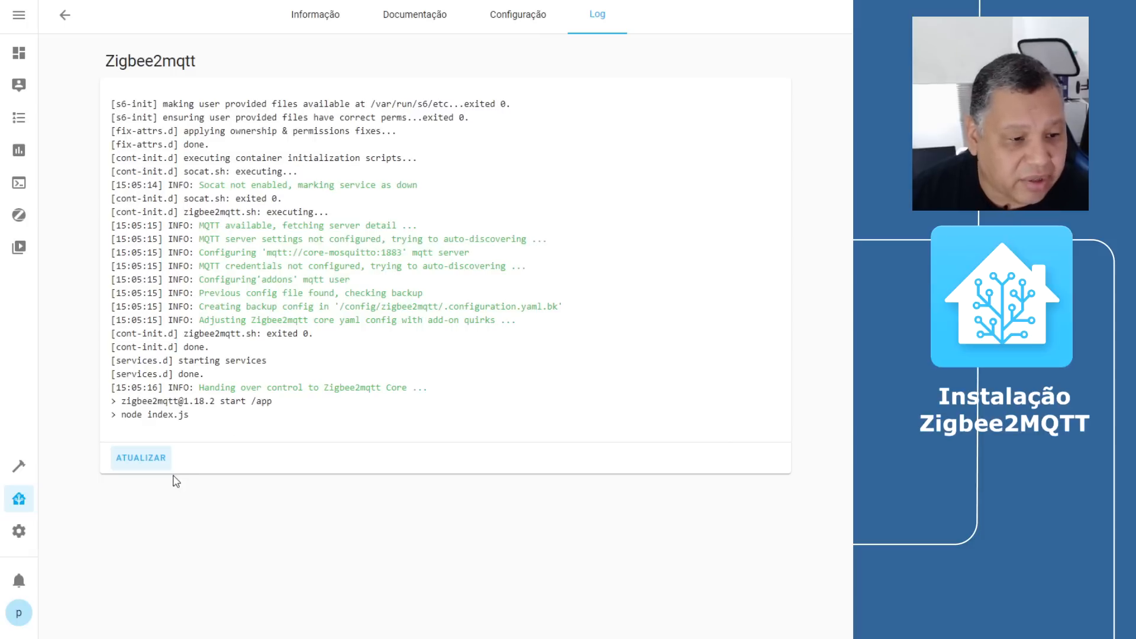
pyautogui.moveTo(229, 280); pyautogui.dragTo(314, 320)
pyautogui.click(319, 304)
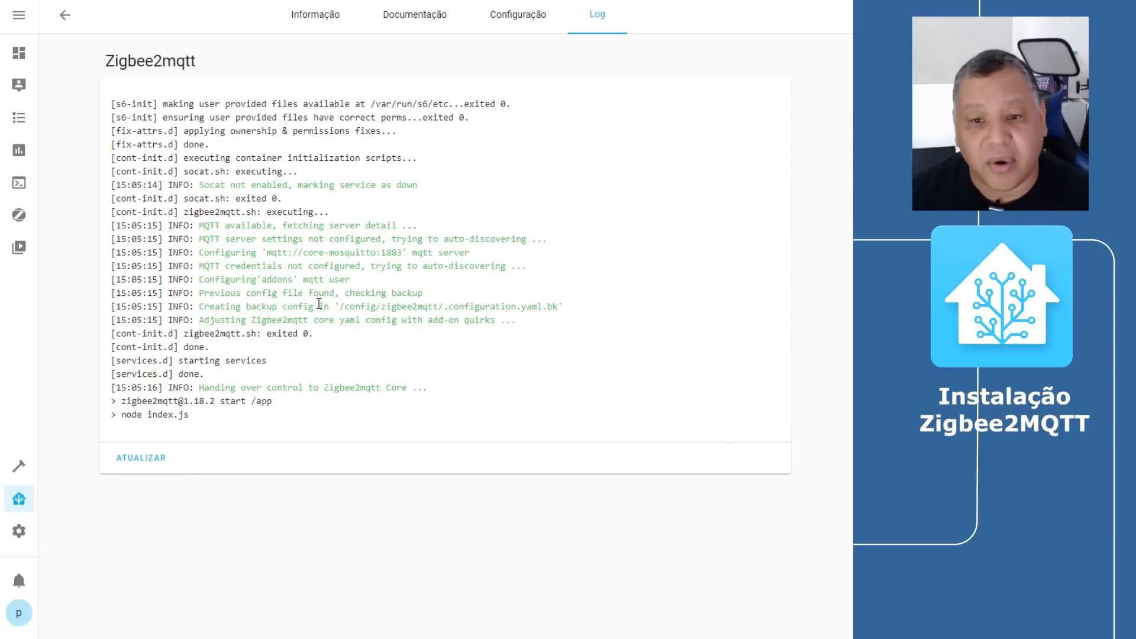
# In the Zigbee2MQTT interface, preview the dark theme, return to the light one, and permit all devices to join.
pyautogui.click(18, 223)
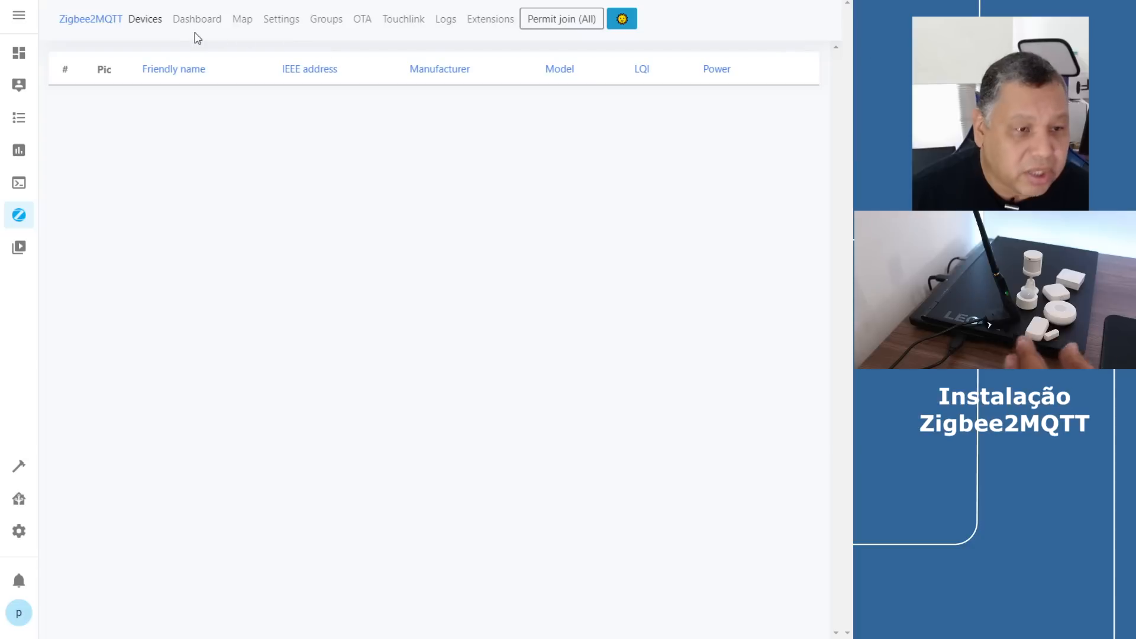
pyautogui.click(532, 23)
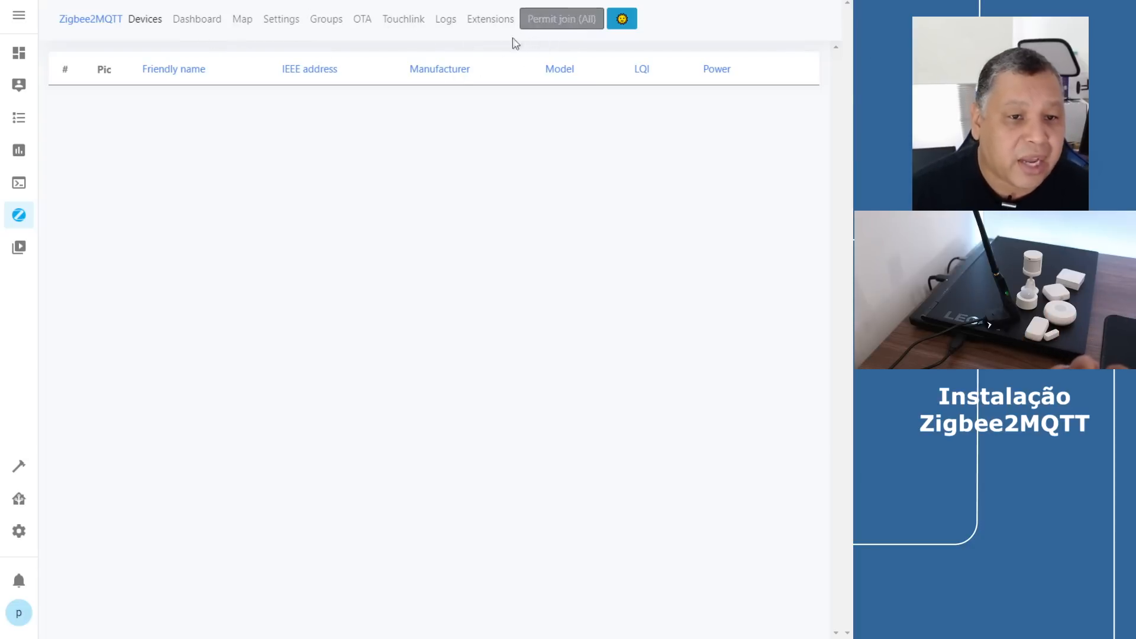
pyautogui.click(622, 20)
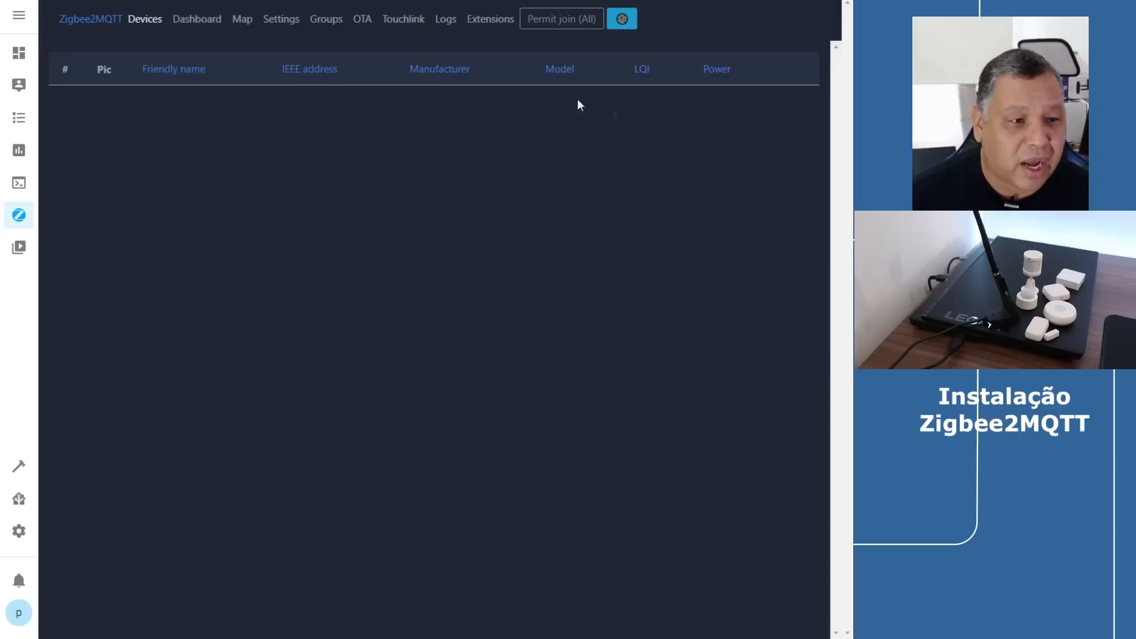
pyautogui.click(622, 19)
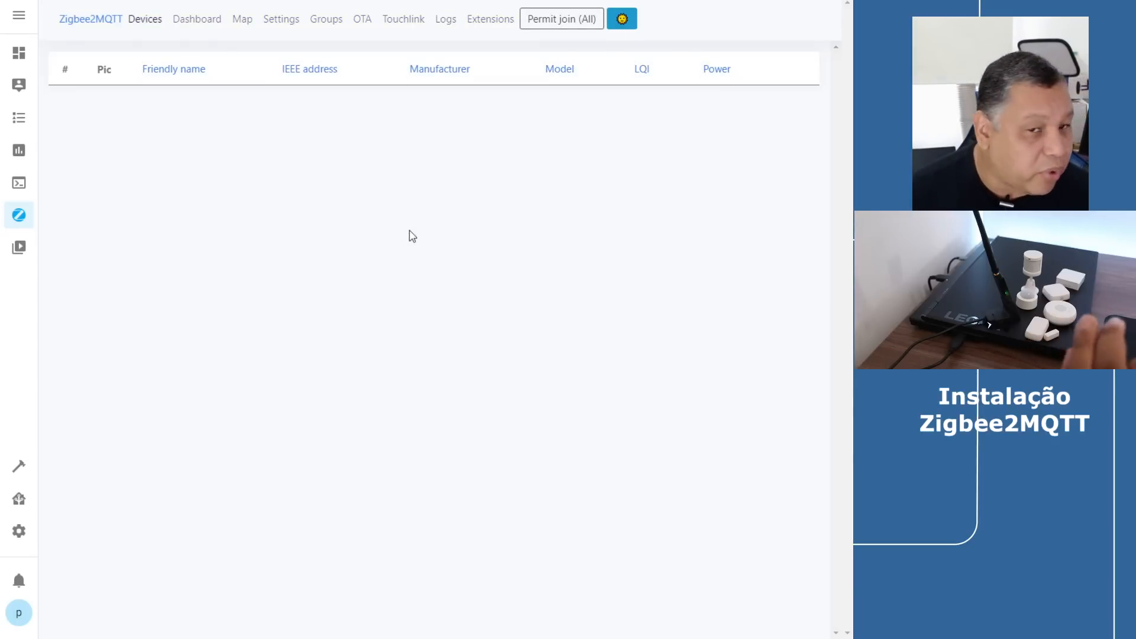
pyautogui.click(557, 26)
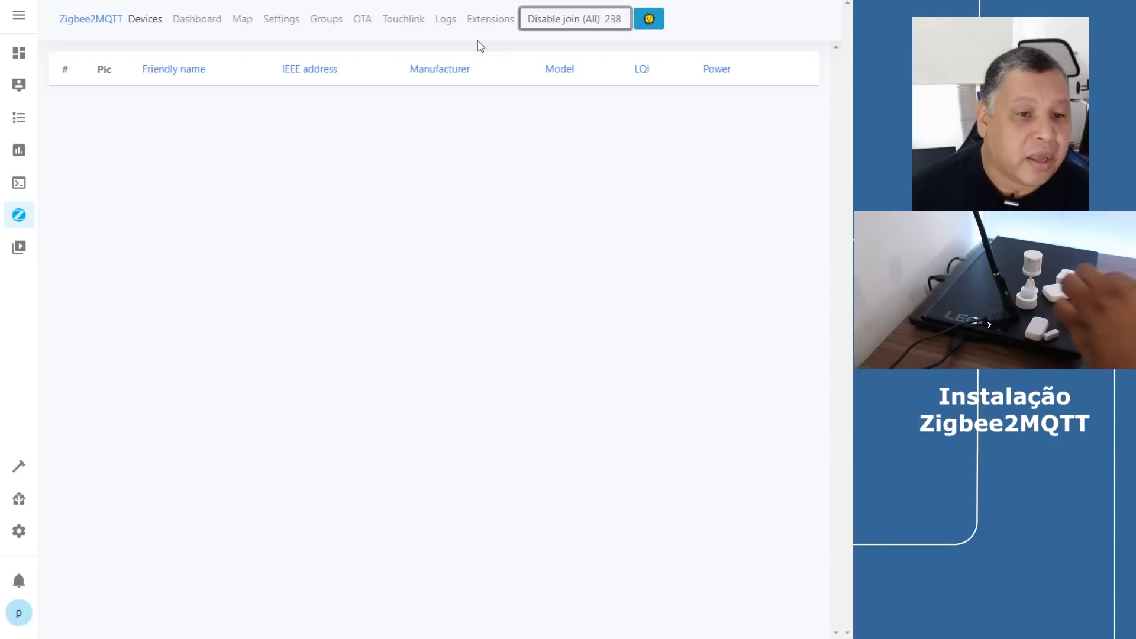
# Examine the Zigbee2MQTT log for the first device's join, interview and announcement messages and its published sensor values.
pyautogui.click(437, 32)
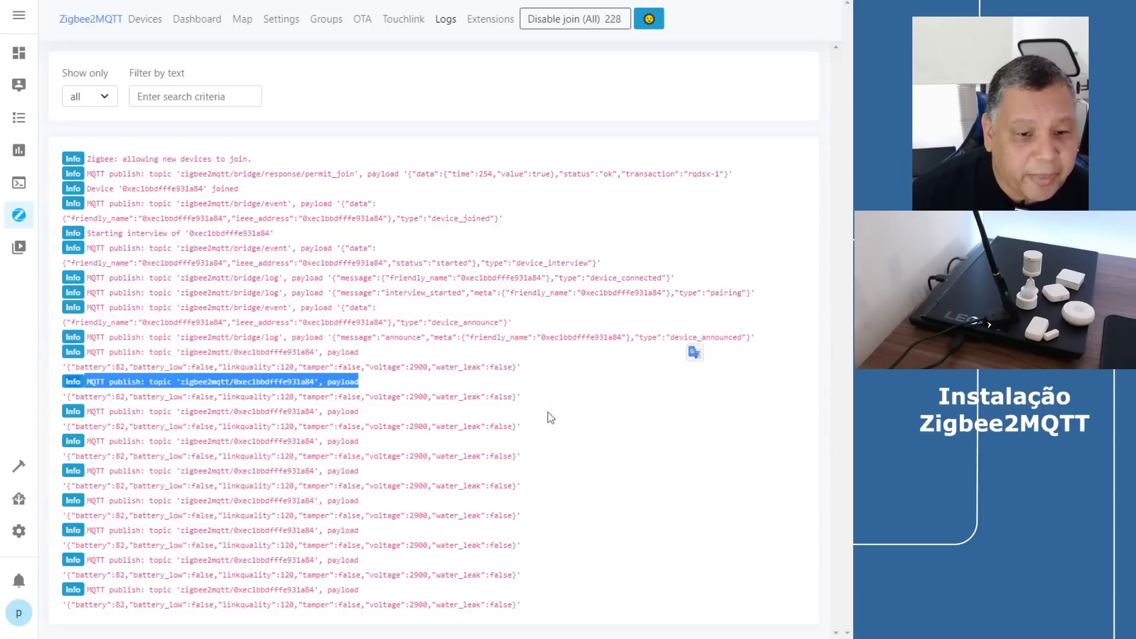
pyautogui.click(639, 349)
pyautogui.moveTo(747, 336); pyautogui.dragTo(653, 337)
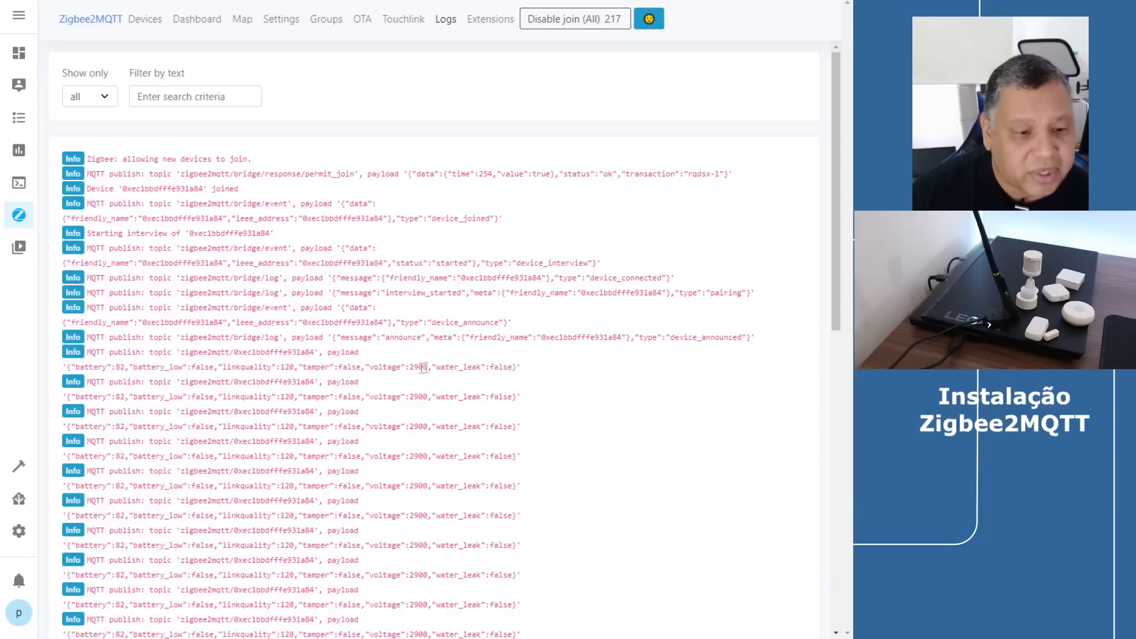
pyautogui.moveTo(435, 369); pyautogui.dragTo(517, 368)
pyautogui.scroll(-10, 533, 319)
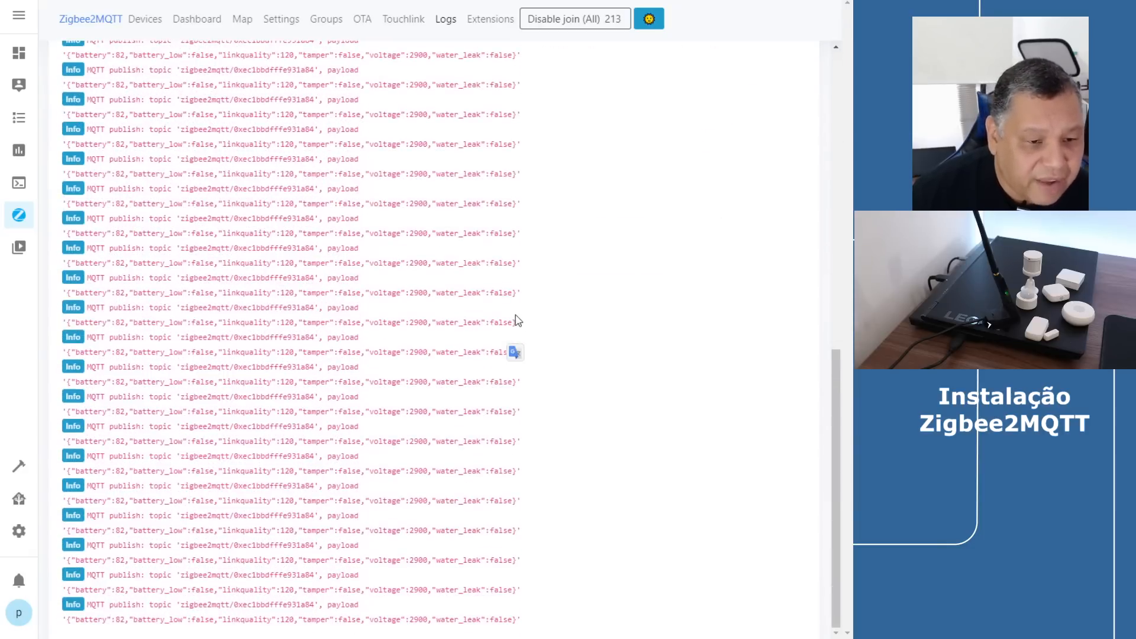
# Check the device list, and inspect the newest log entries for the device_announced messages of further joining devices.
pyautogui.click(144, 19)
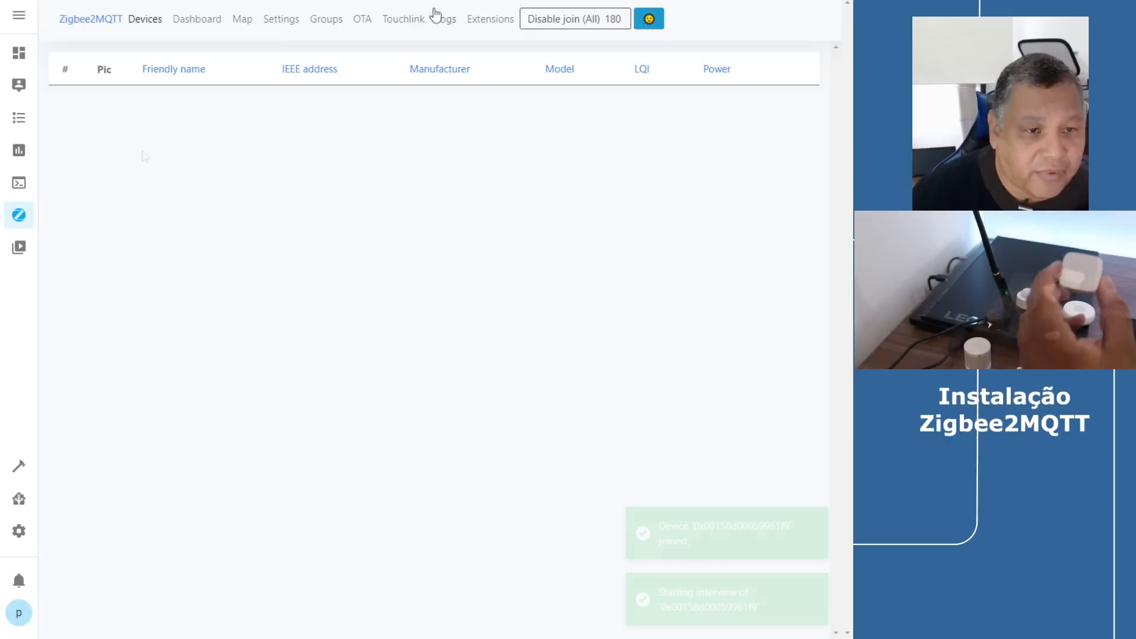
pyautogui.click(444, 19)
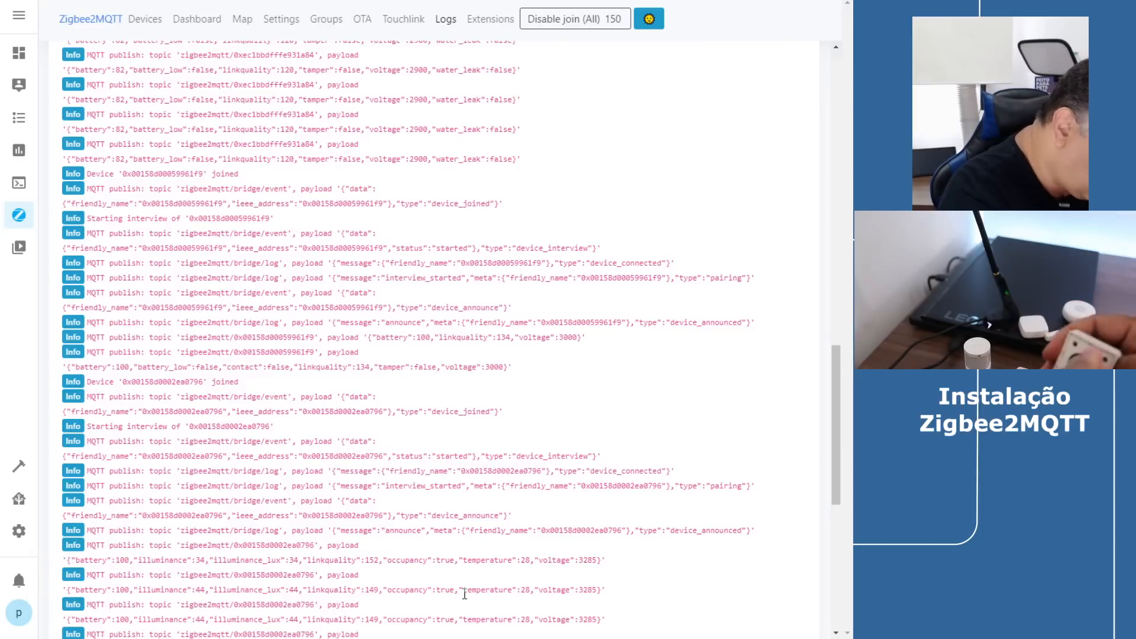
pyautogui.scroll(-10, 454, 296)
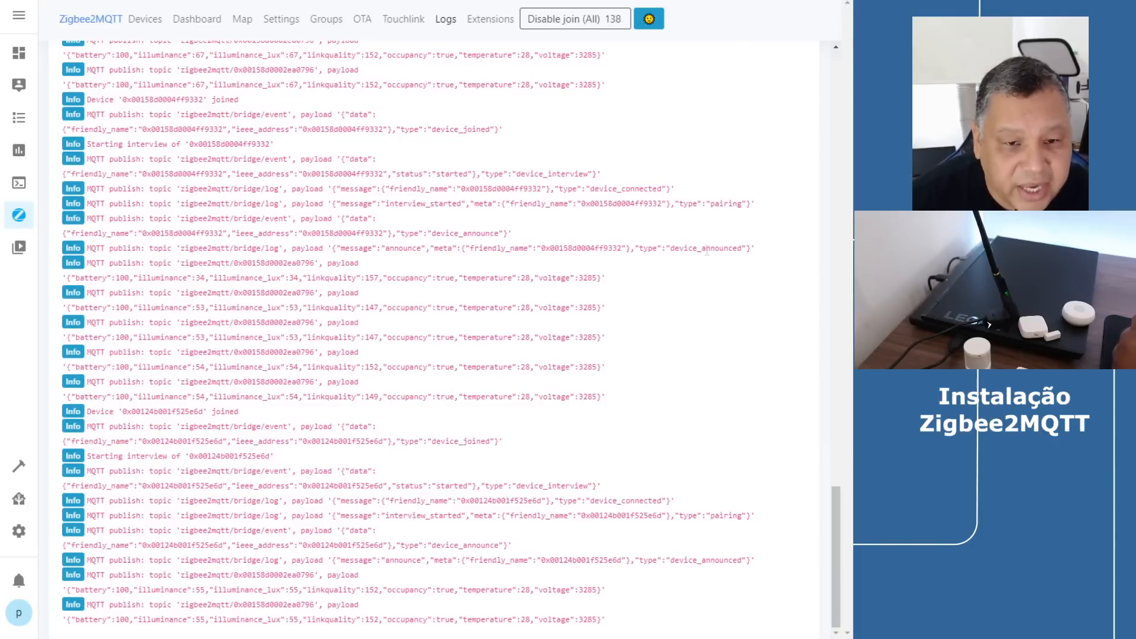
pyautogui.doubleClick(707, 248)
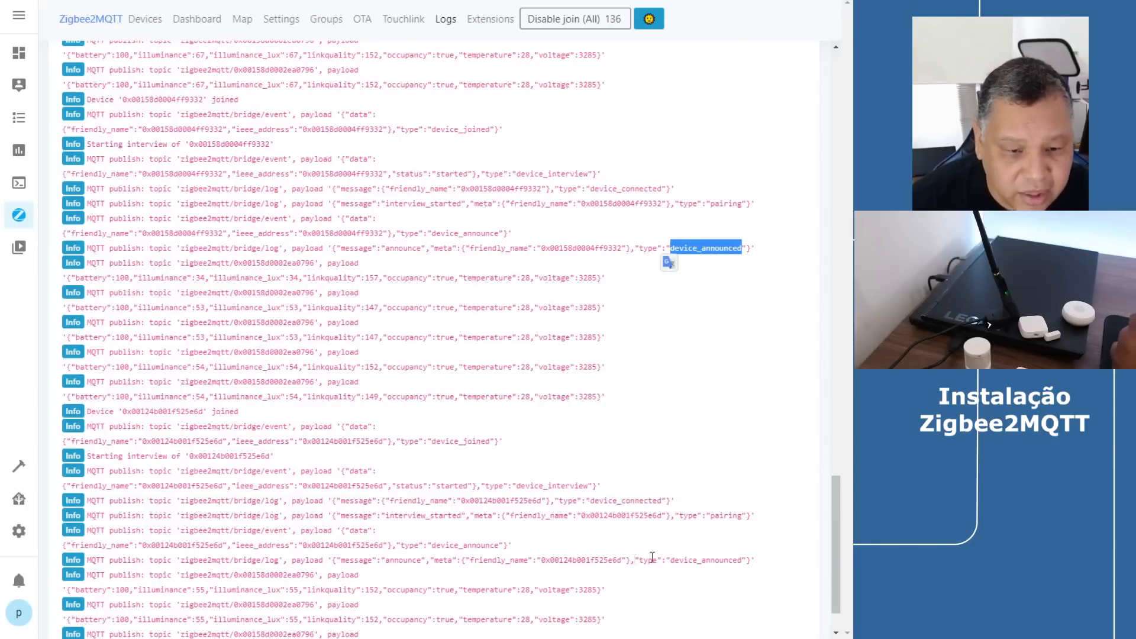
pyautogui.moveTo(671, 560); pyautogui.dragTo(750, 561)
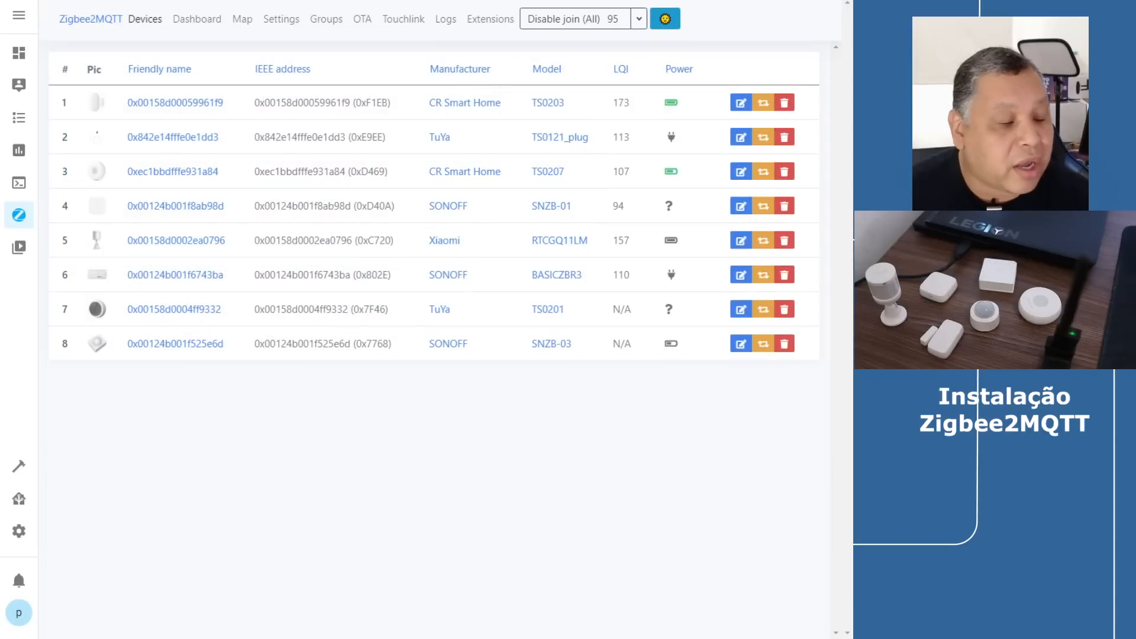
# View the enlarged pictures of the joined devices in the Zigbee2MQTT device list.
pyautogui.moveTo(97, 102)
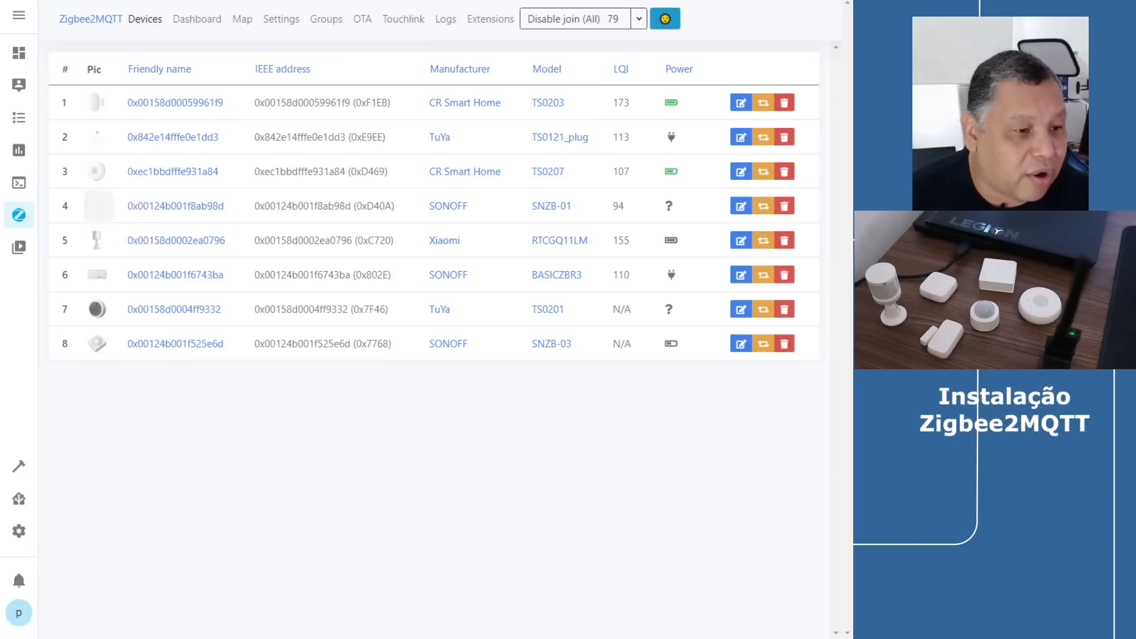
pyautogui.moveTo(97, 240)
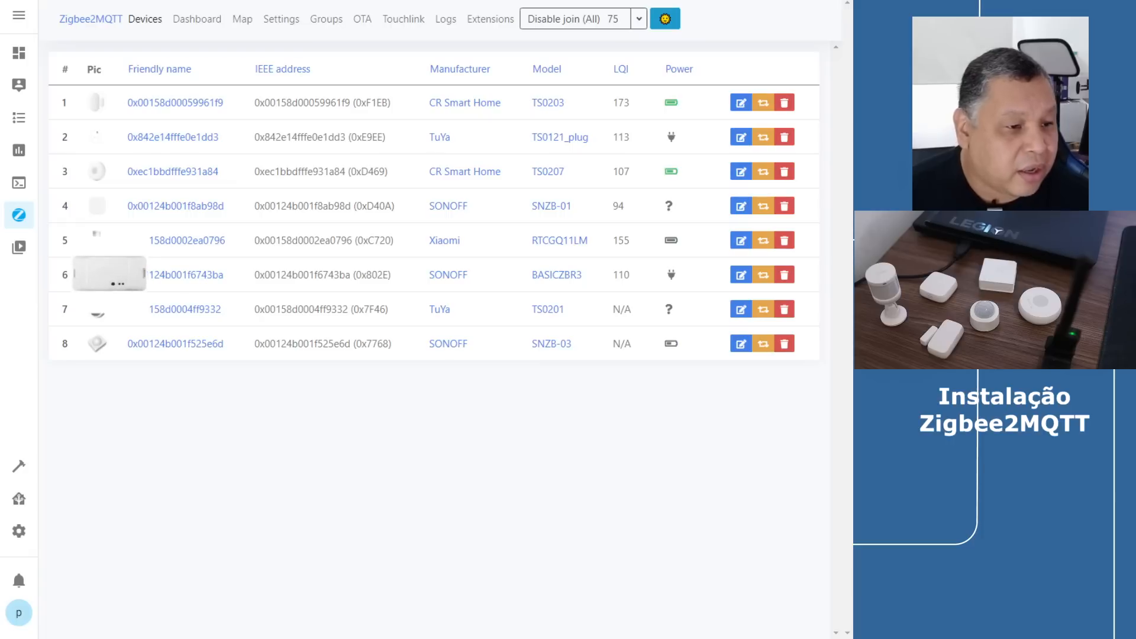
pyautogui.moveTo(97, 309)
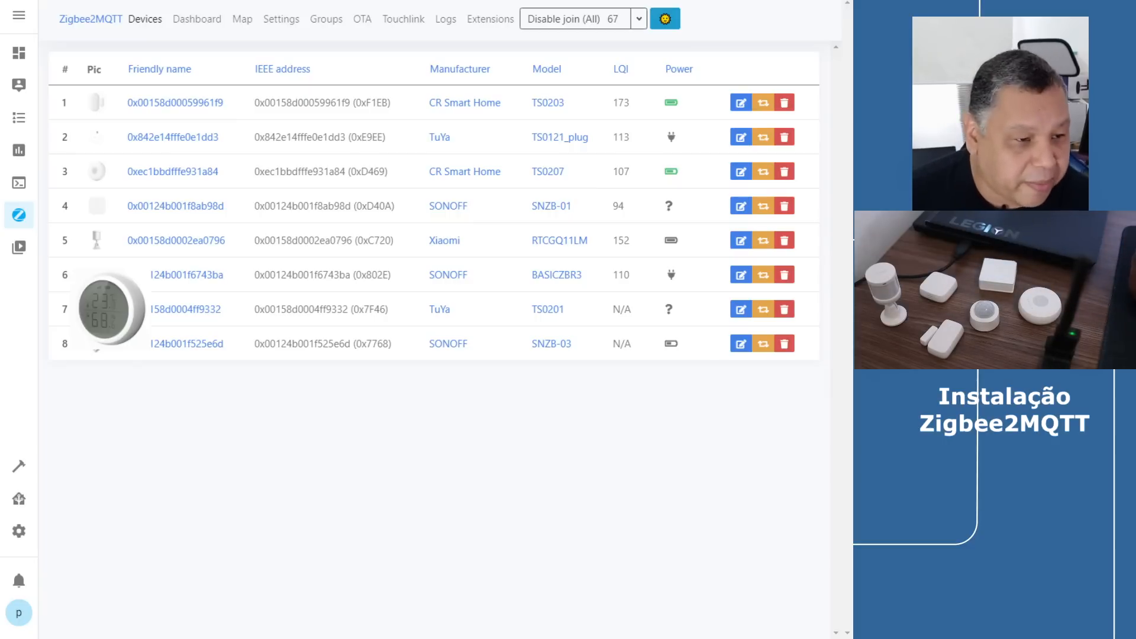
pyautogui.moveTo(97, 343)
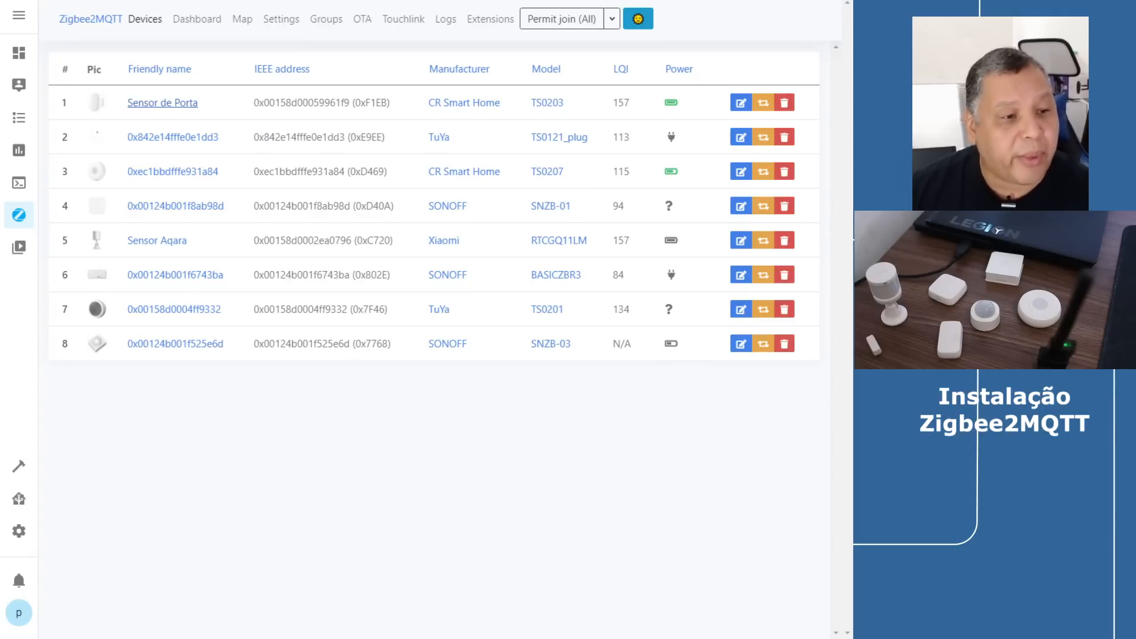
# Open the details of Sensor de Porta and check its device type and last-seen entry.
pyautogui.click(162, 103)
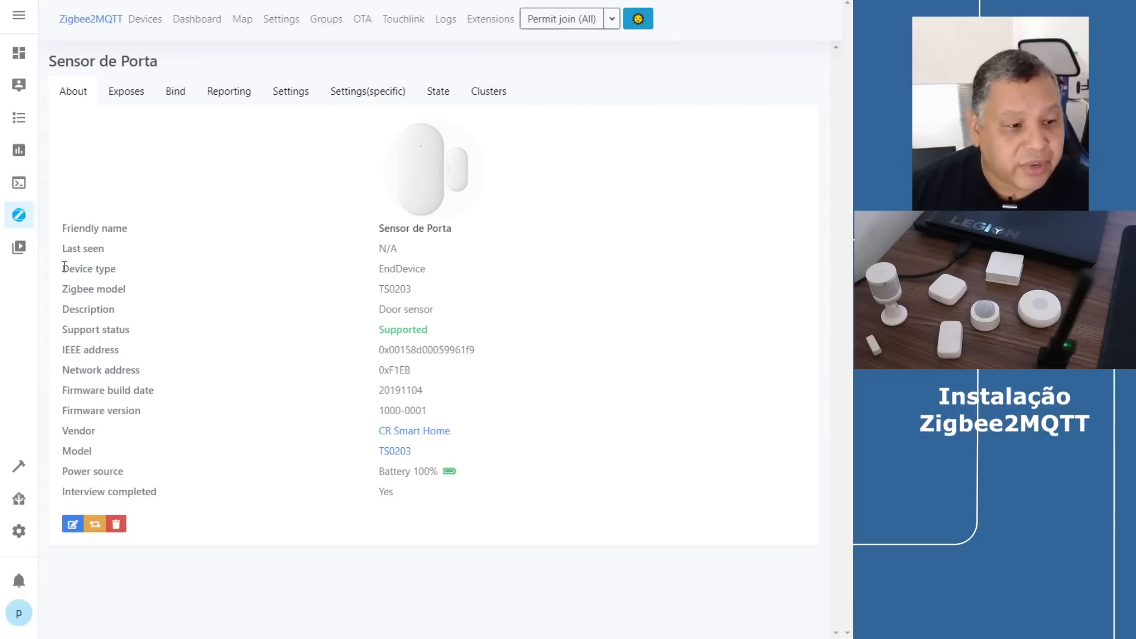
pyautogui.moveTo(62, 270); pyautogui.dragTo(139, 273)
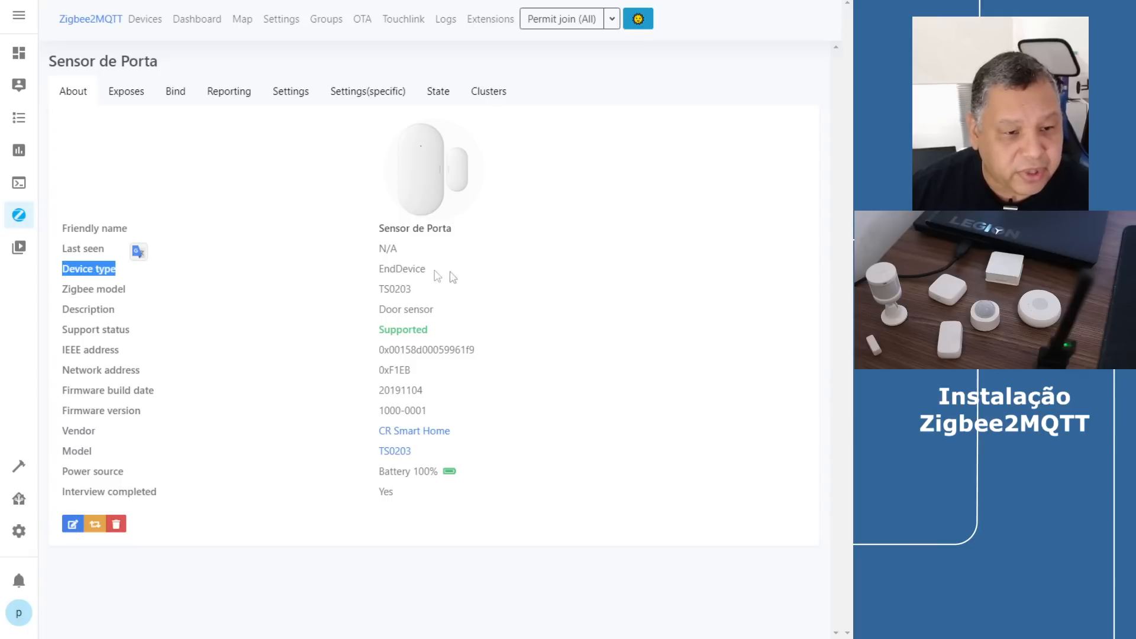
pyautogui.doubleClick(406, 269)
pyautogui.tripleClick(506, 256)
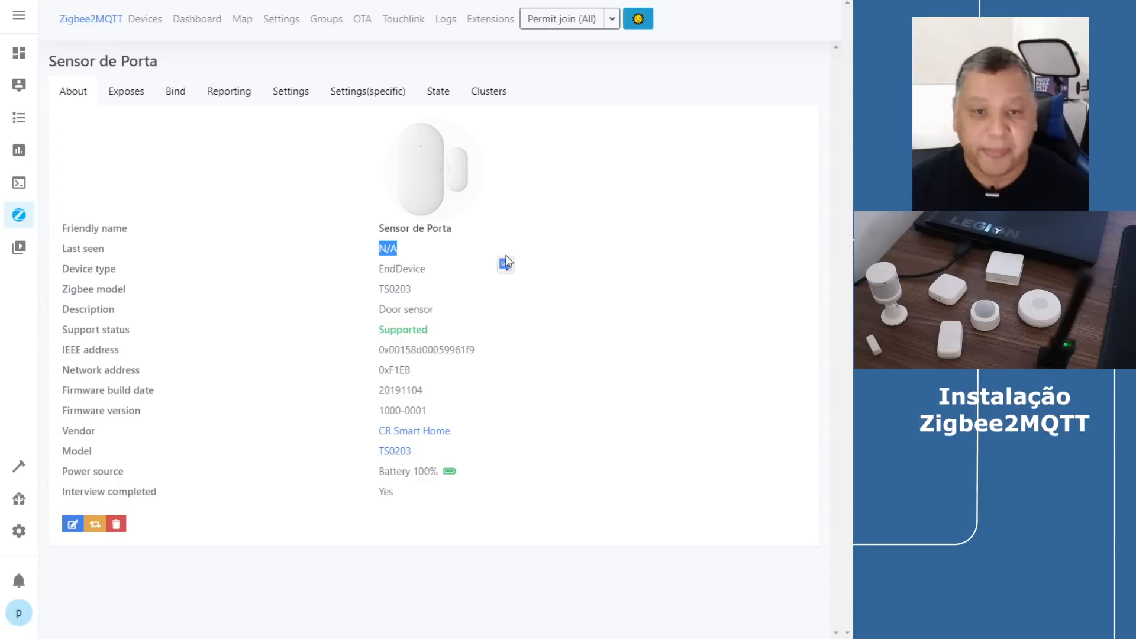
# Open the details of the SONOFF BASICZBR3 smart switch and check its device type.
pyautogui.click(146, 20)
pyautogui.click(157, 275)
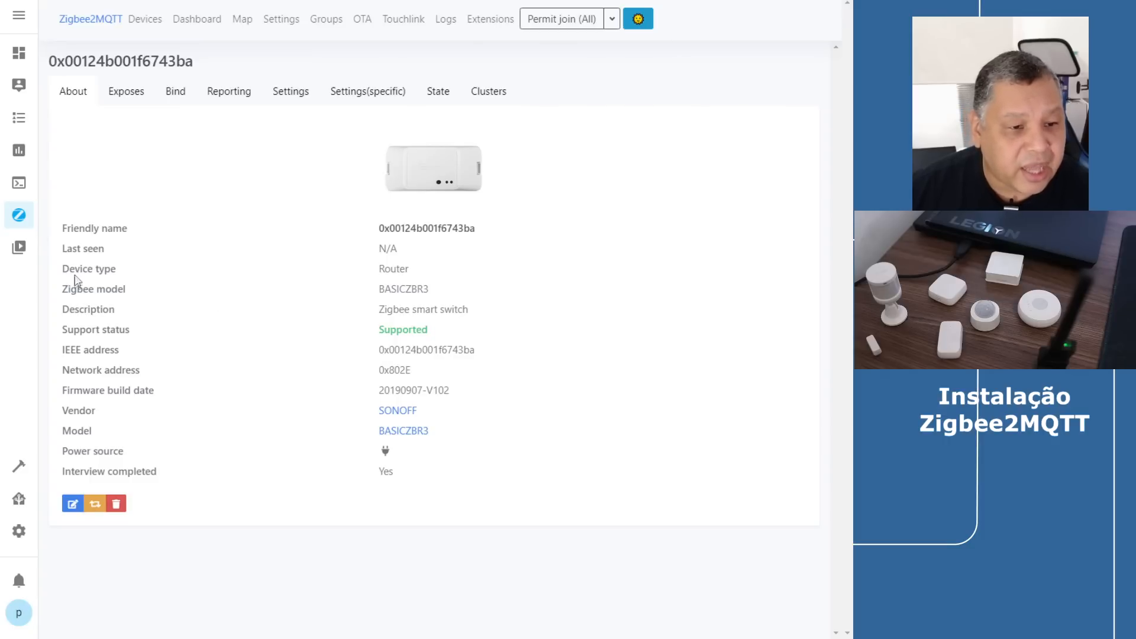
pyautogui.moveTo(74, 270); pyautogui.dragTo(266, 261)
pyautogui.doubleClick(385, 269)
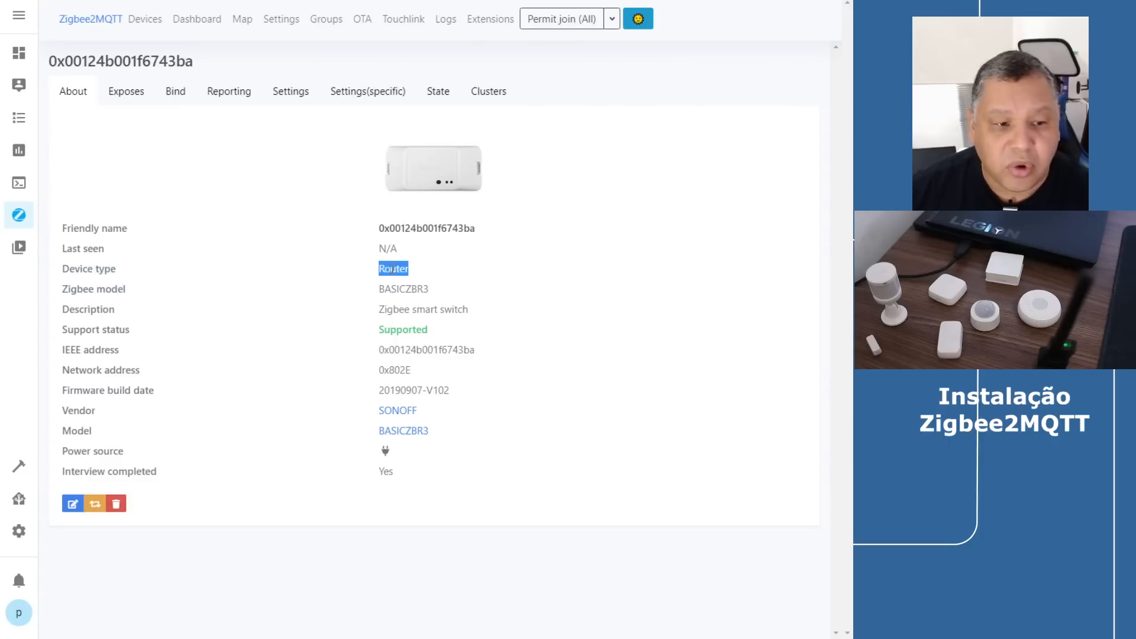
pyautogui.click(640, 231)
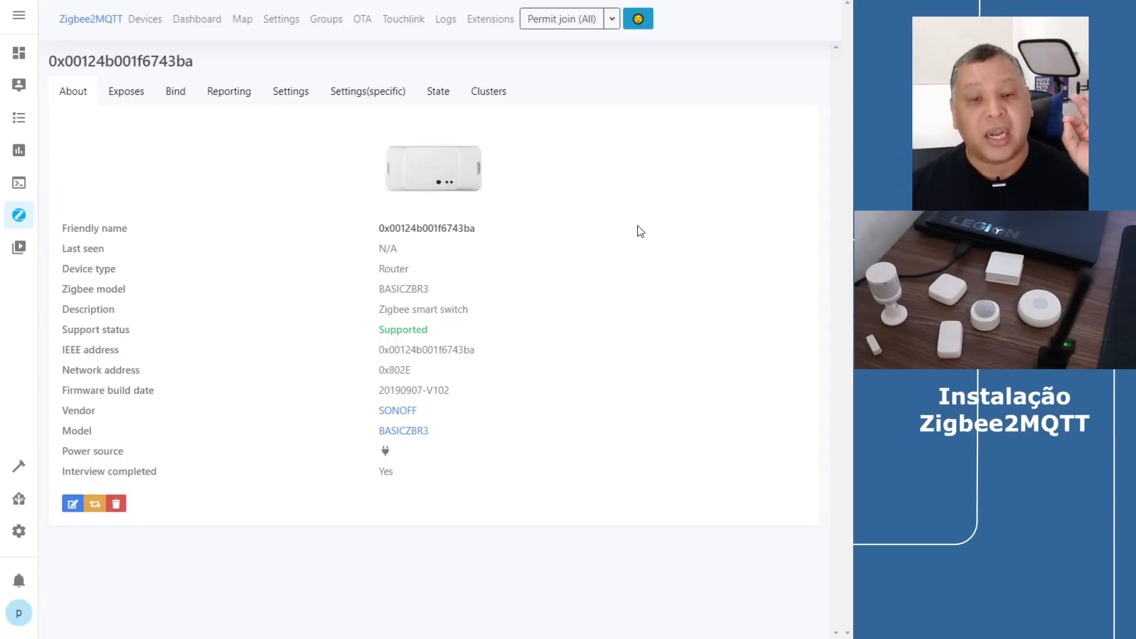
# Return to Sensor de Porta and view the values it exposes.
pyautogui.click(145, 20)
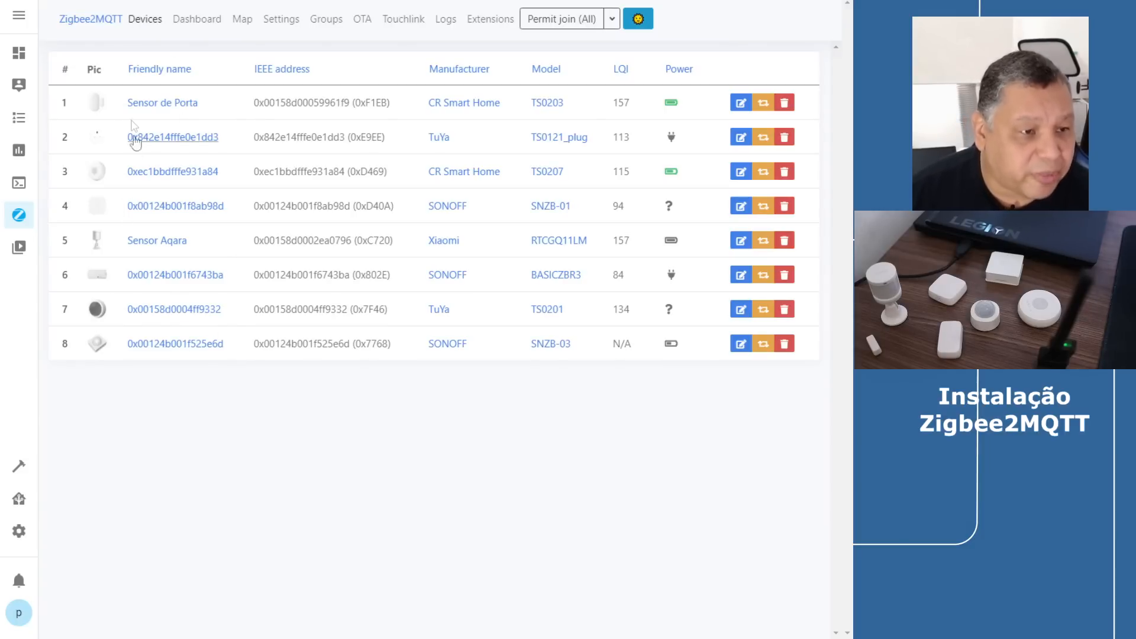
pyautogui.click(165, 104)
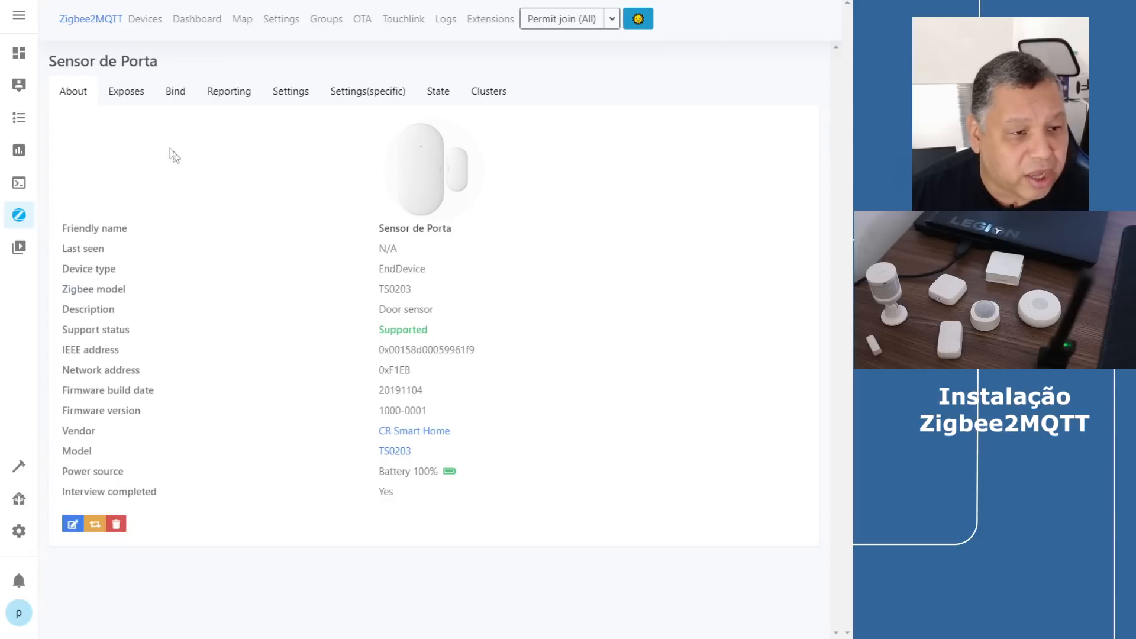
pyautogui.click(116, 102)
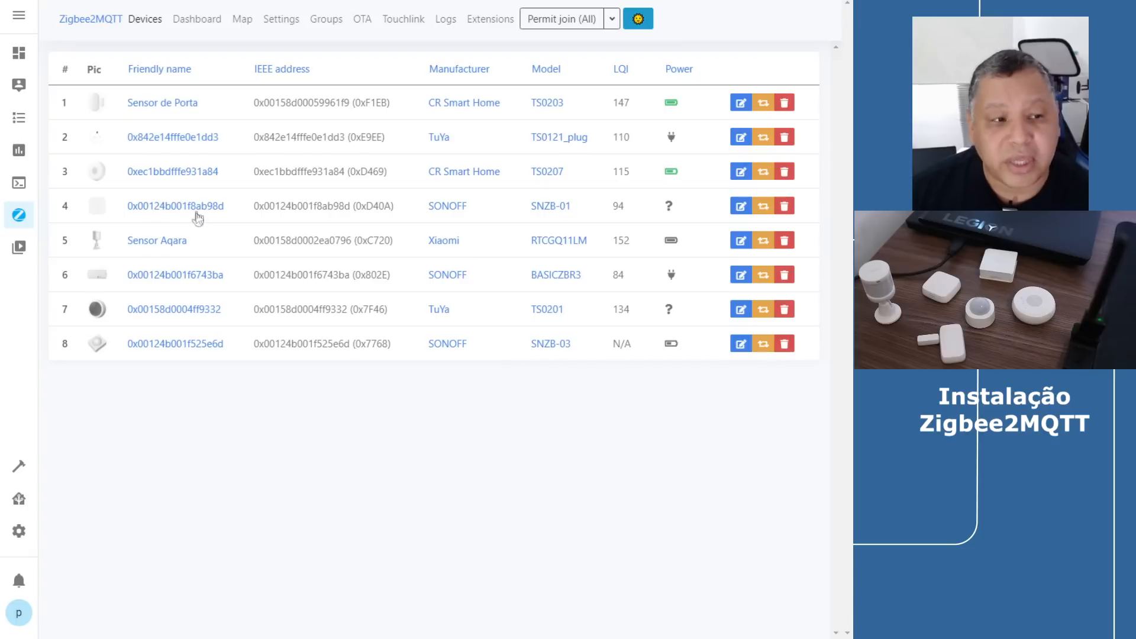
# Open the exposed controls of the TuYa TS0121_plug and switch the plug on and back off.
pyautogui.click(178, 137)
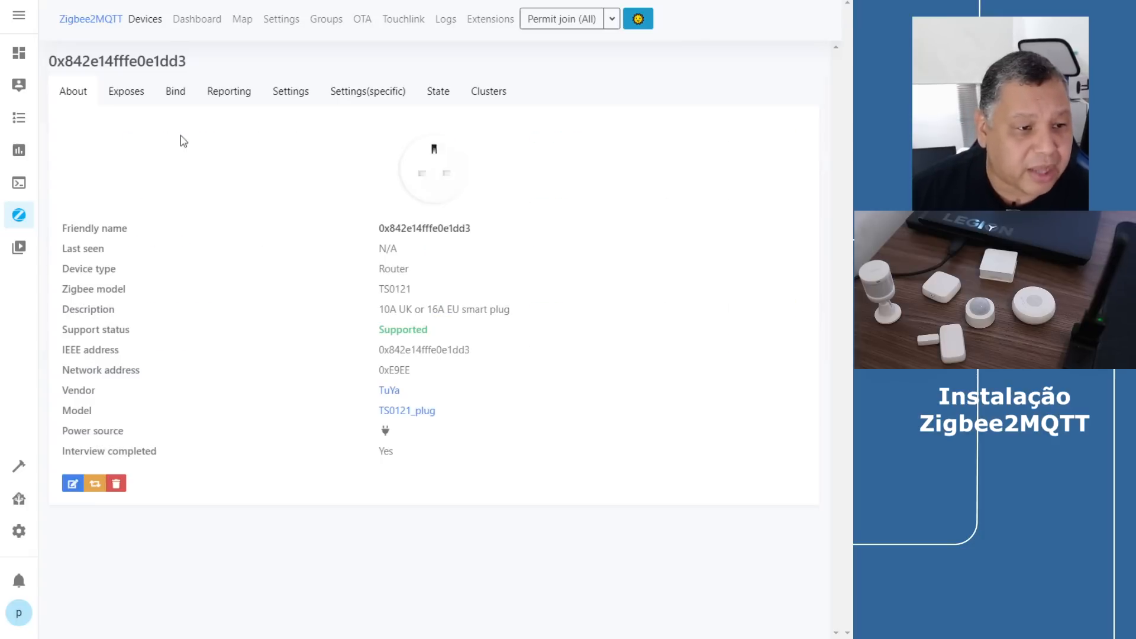
pyautogui.click(126, 96)
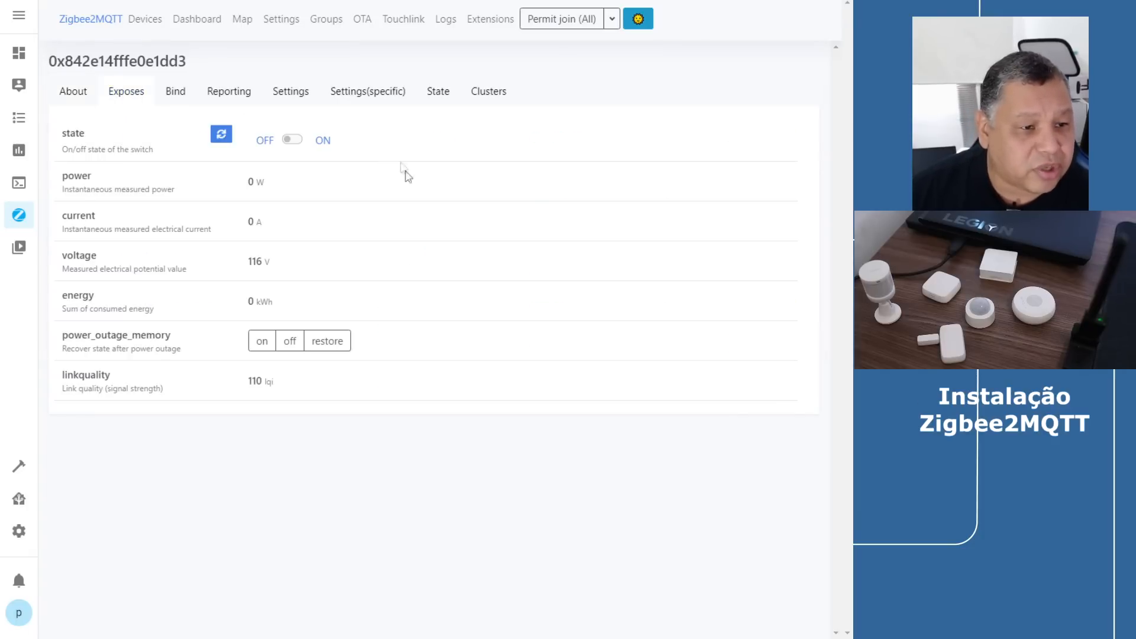
pyautogui.click(320, 145)
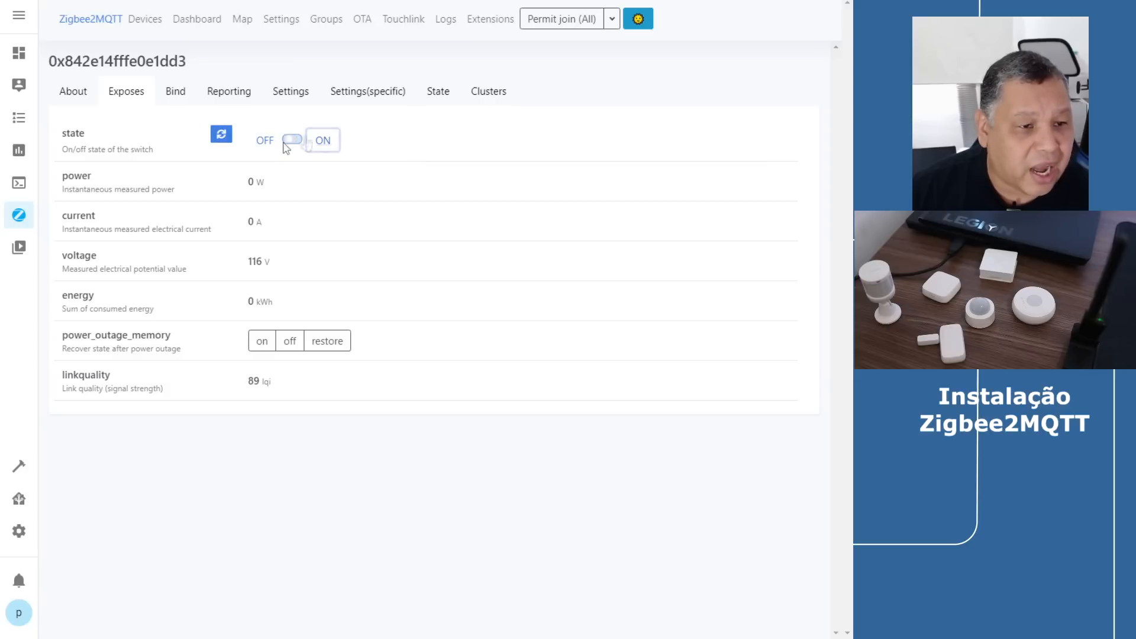
pyautogui.click(268, 143)
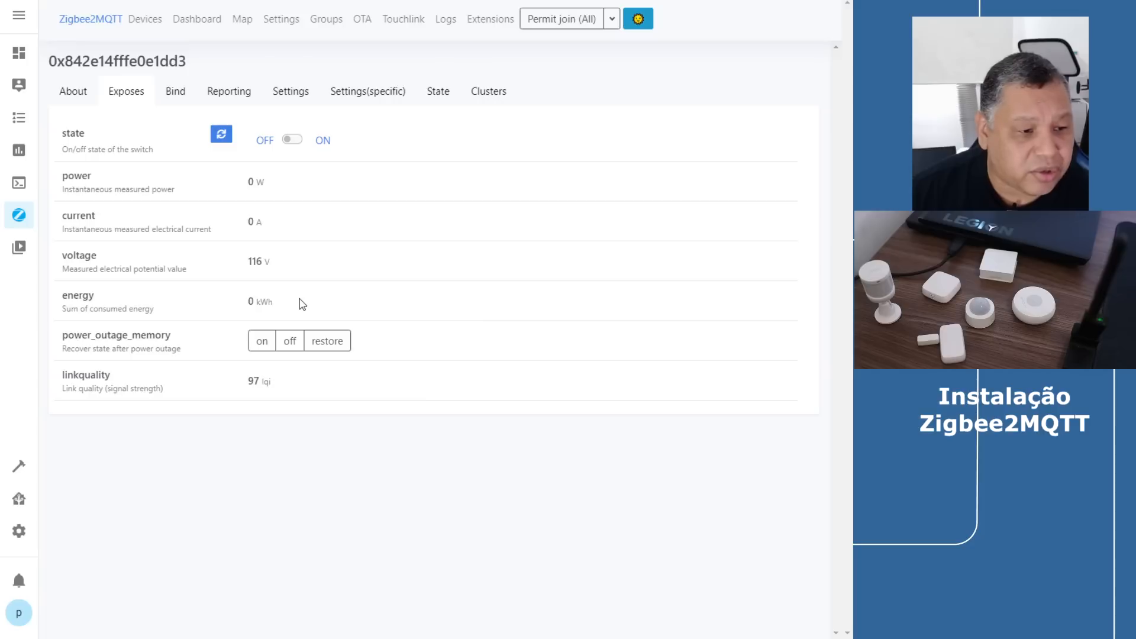
# Leave the plug's controls and review the paired devices in the device list and on the Zigbee2MQTT dashboard.
pyautogui.click(254, 346)
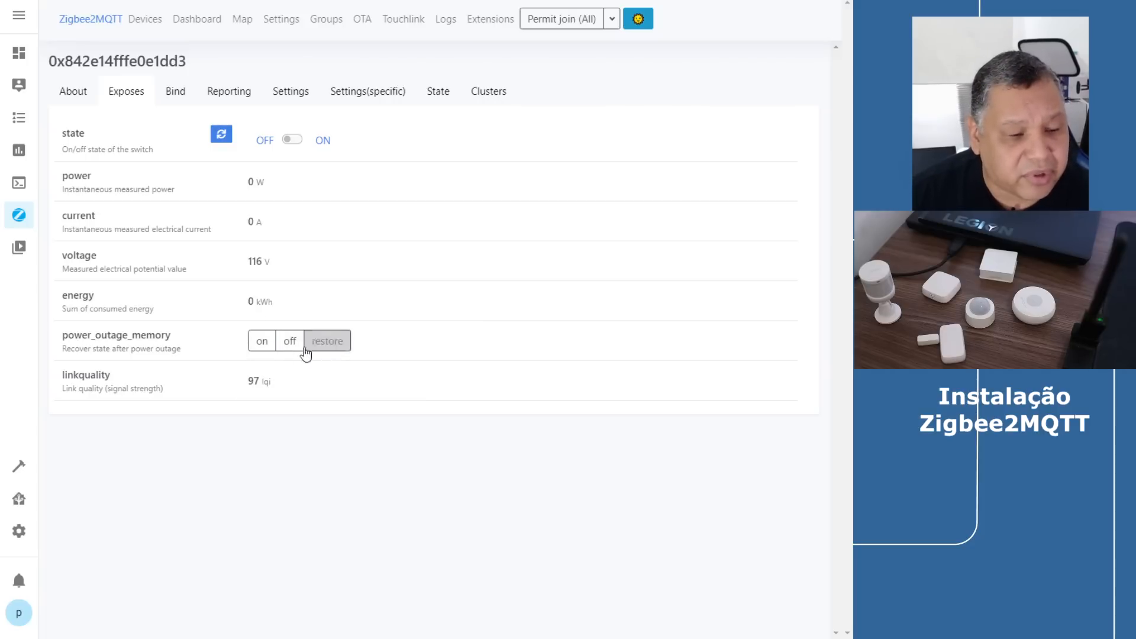
pyautogui.click(145, 19)
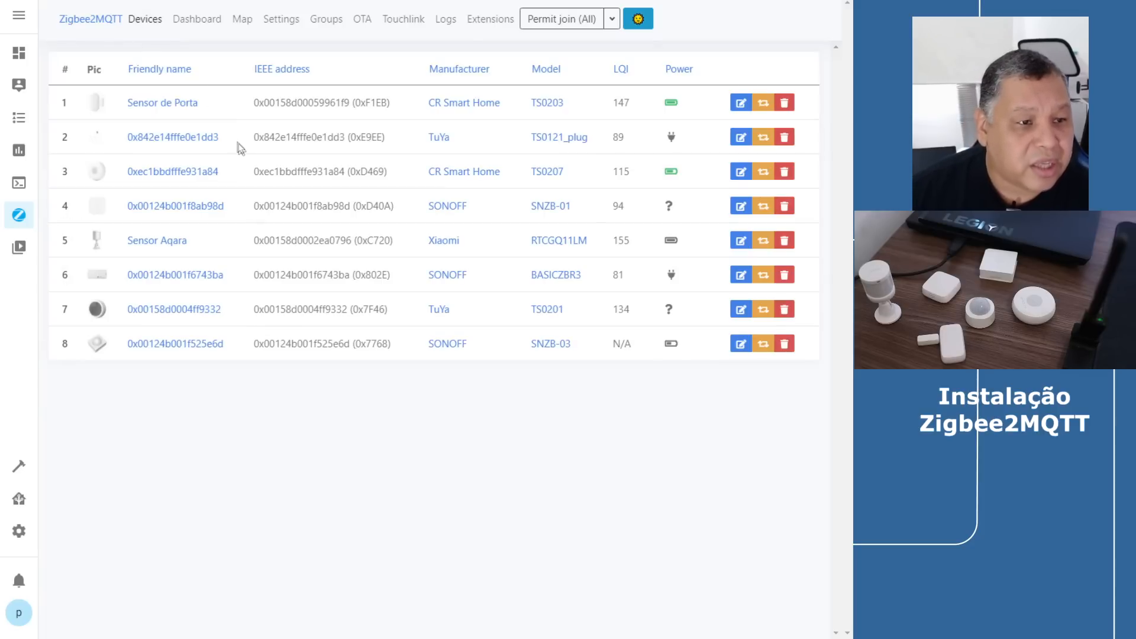
pyautogui.click(197, 19)
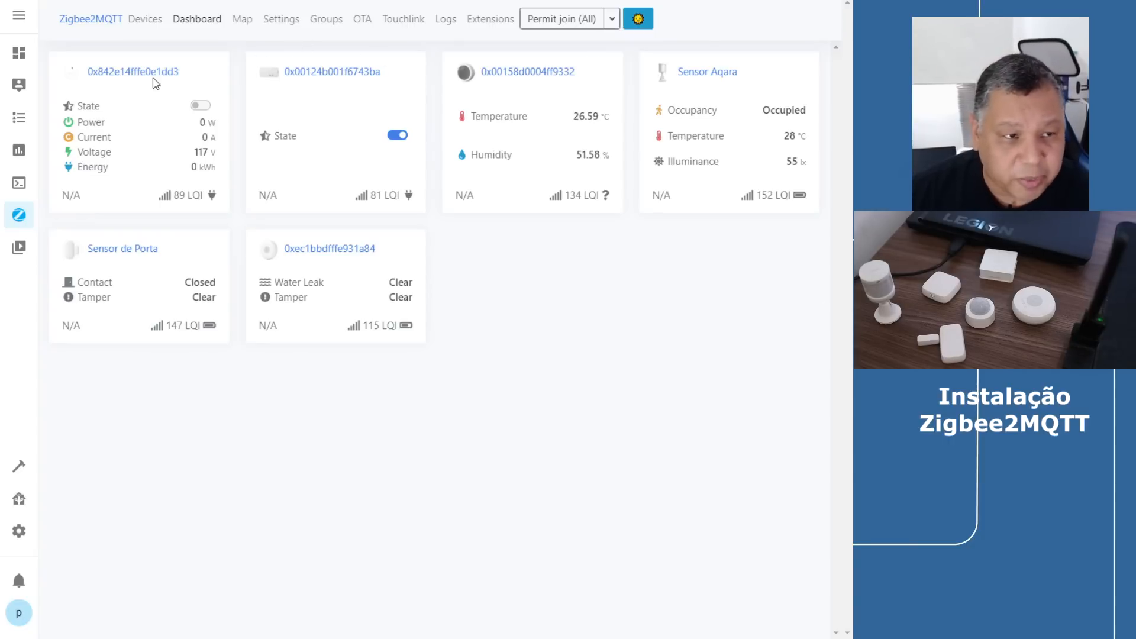
# Rename the TuYa TS0201 temperature and humidity sensor as "Sensor Temperatura Umidade" and update its Home Assistant entity ID as well.
pyautogui.click(143, 22)
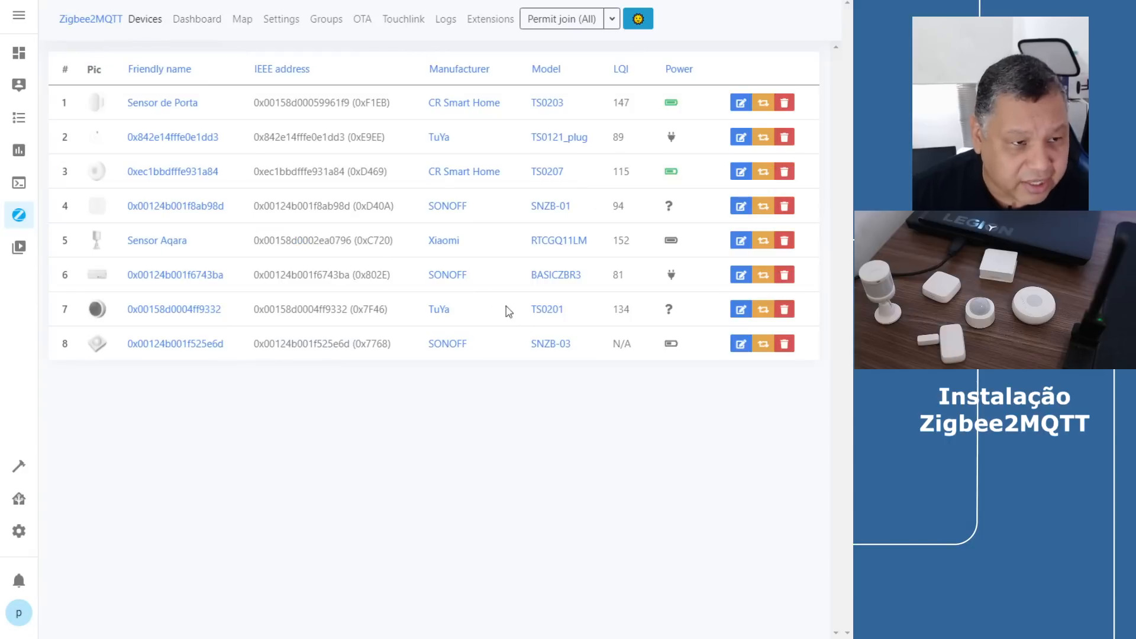
pyautogui.click(169, 309)
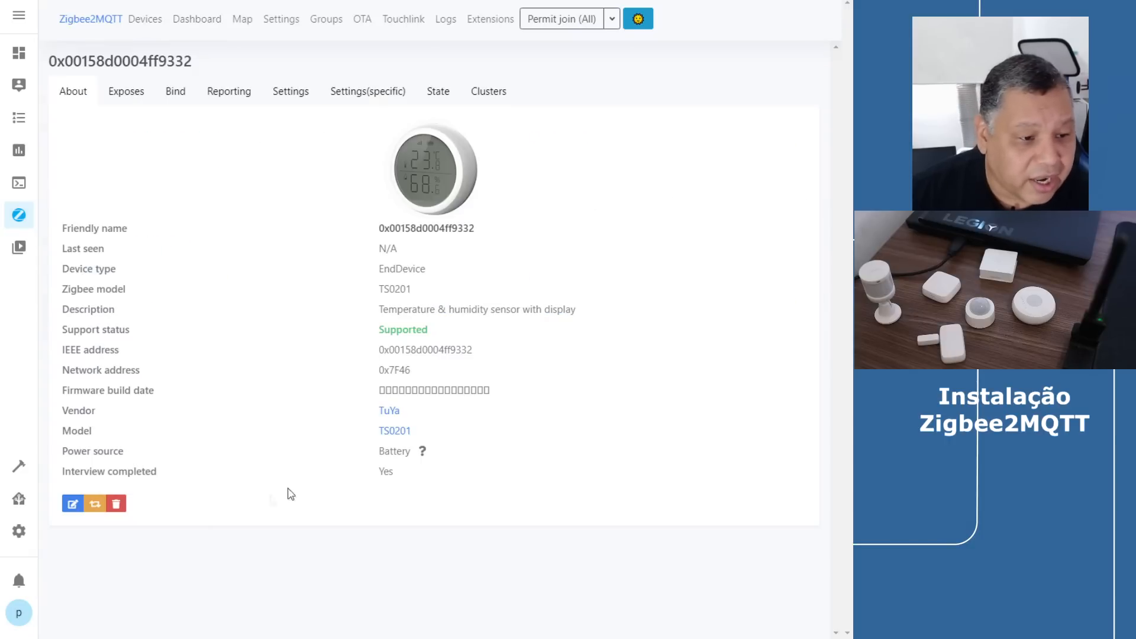
pyautogui.click(71, 507)
pyautogui.doubleClick(353, 98)
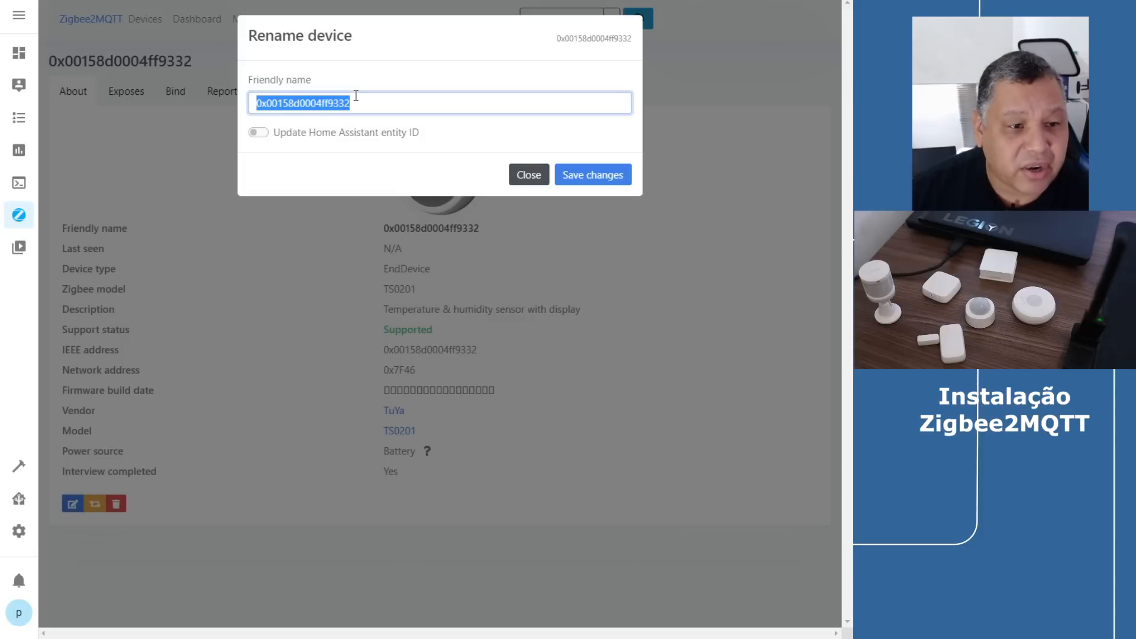
pyautogui.write('Sensor Temperatura Umidade')
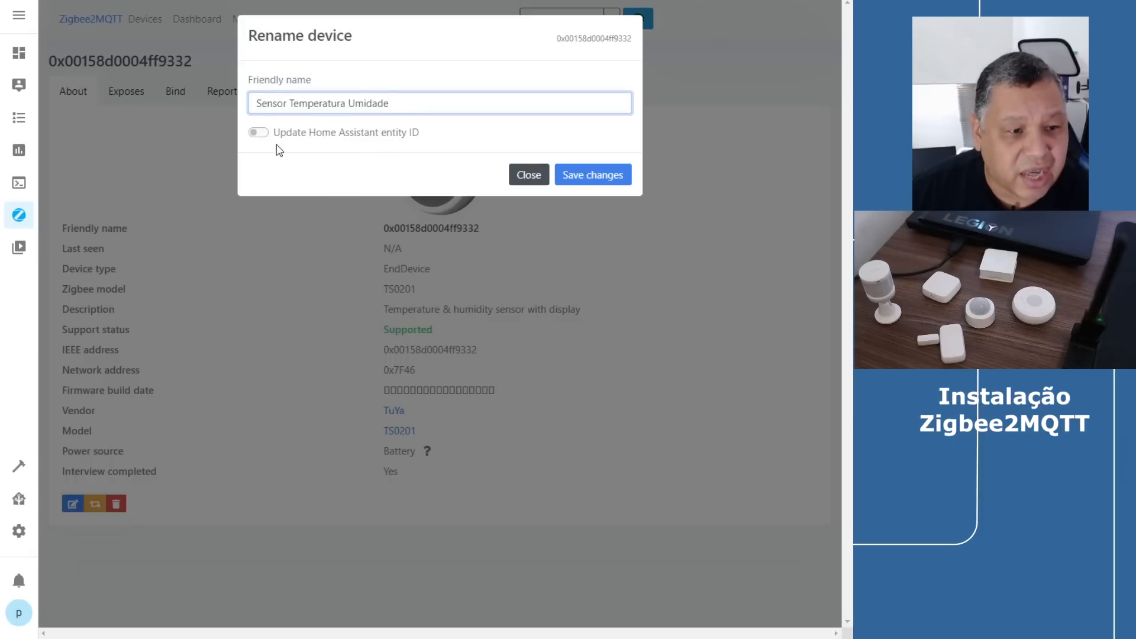
pyautogui.click(258, 132)
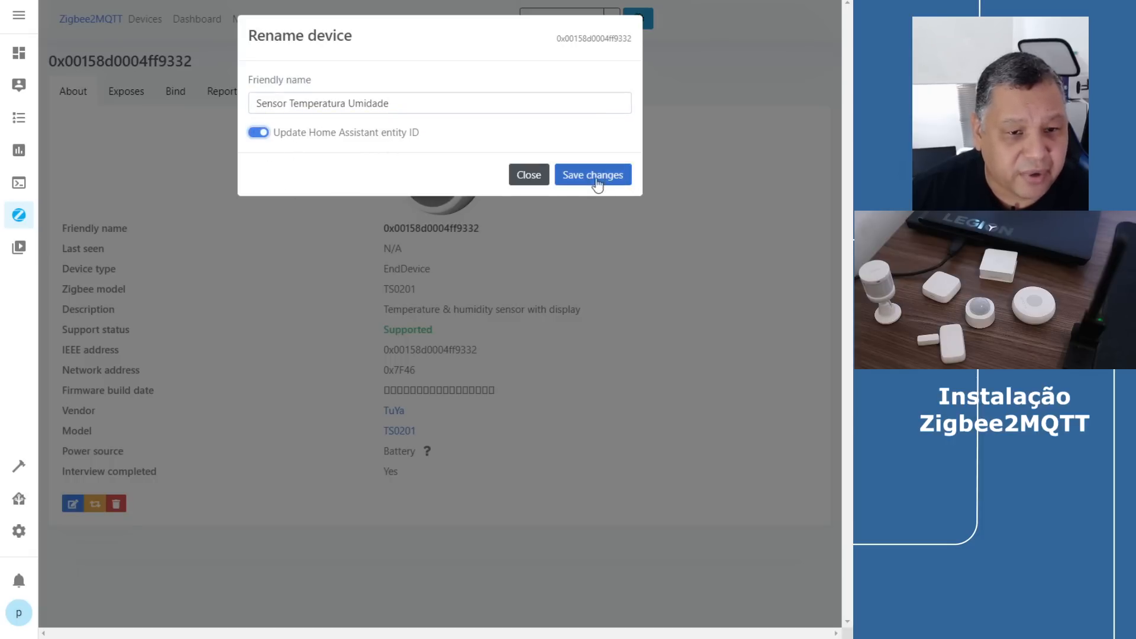
pyautogui.click(593, 178)
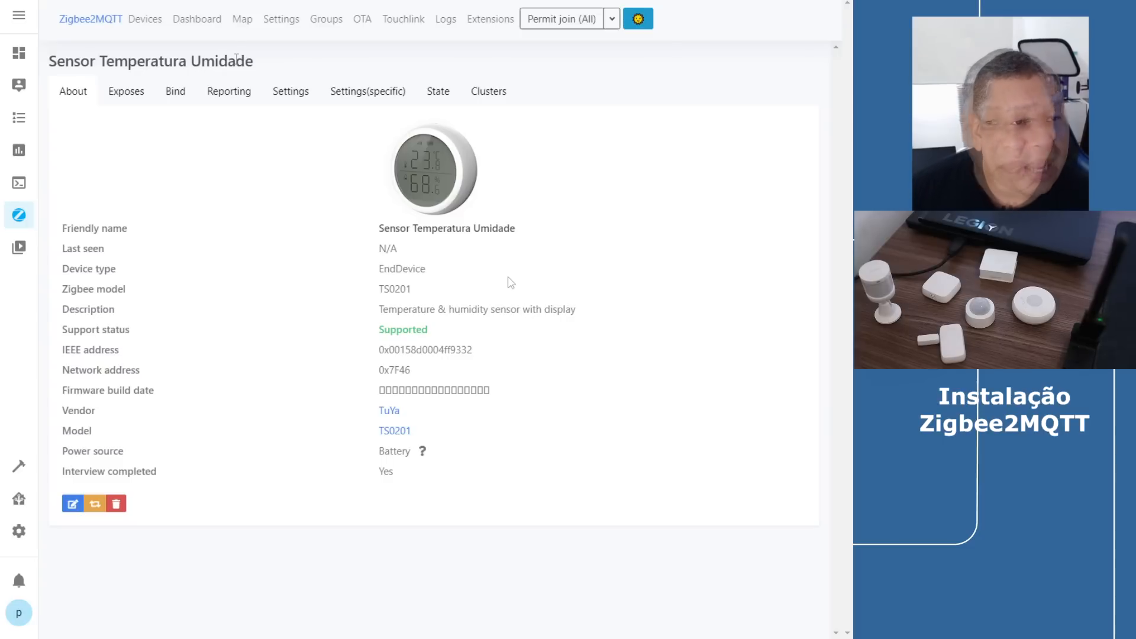
# Load the Zigbee network map and rearrange its nodes to examine the links between coordinator, routers and end devices.
pyautogui.click(240, 23)
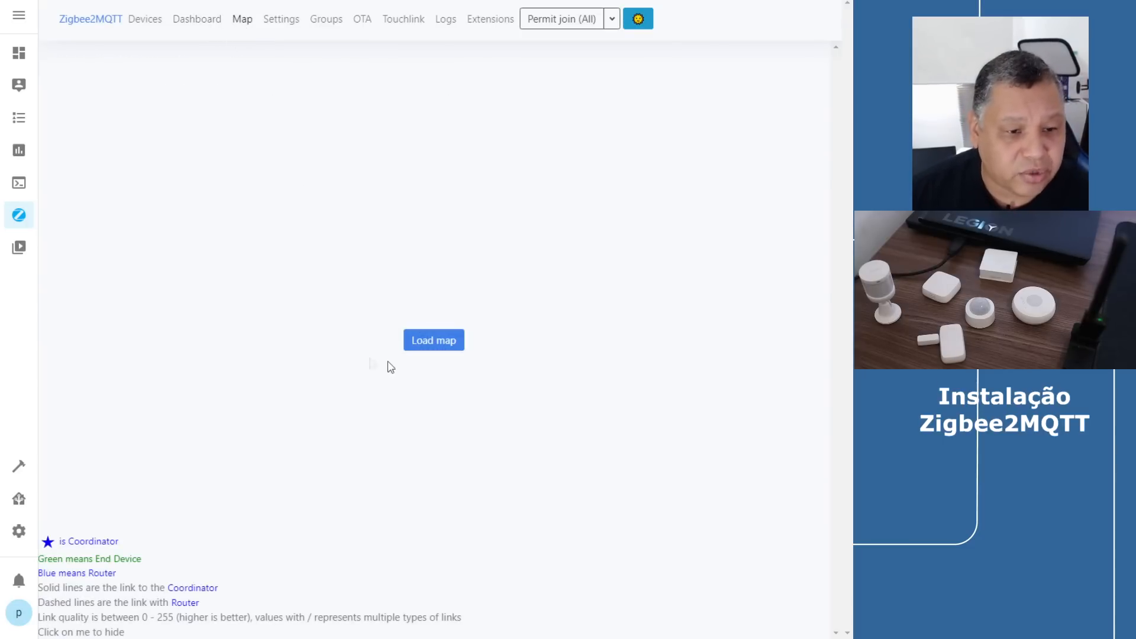
pyautogui.click(447, 341)
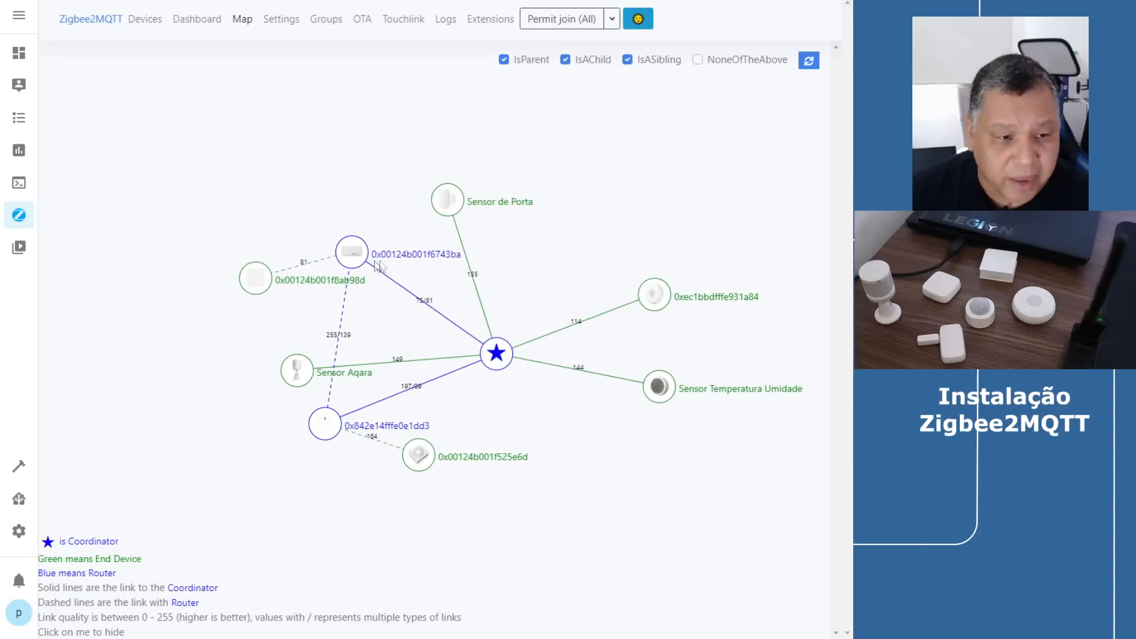
pyautogui.moveTo(259, 280)
pyautogui.mouseDown()
pyautogui.moveTo(329, 157)
pyautogui.moveTo(104, 325)
pyautogui.moveTo(272, 262)
pyautogui.mouseUp()
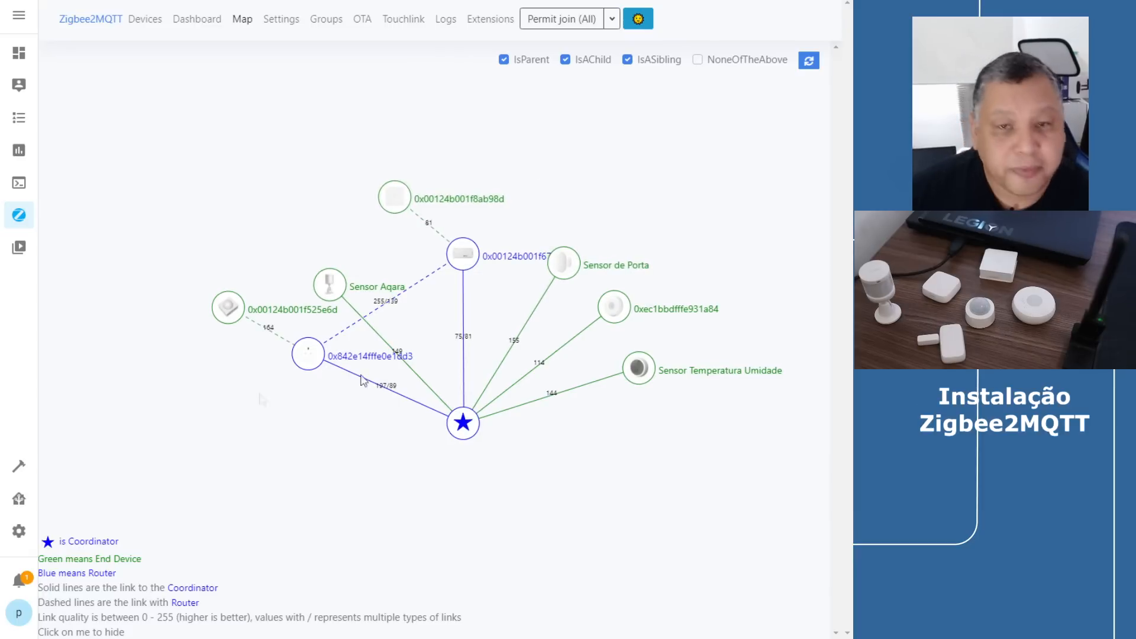
# Review the Zigbee2MQTT device list and check which devices are registered in Home Assistant's configuration.
pyautogui.click(135, 27)
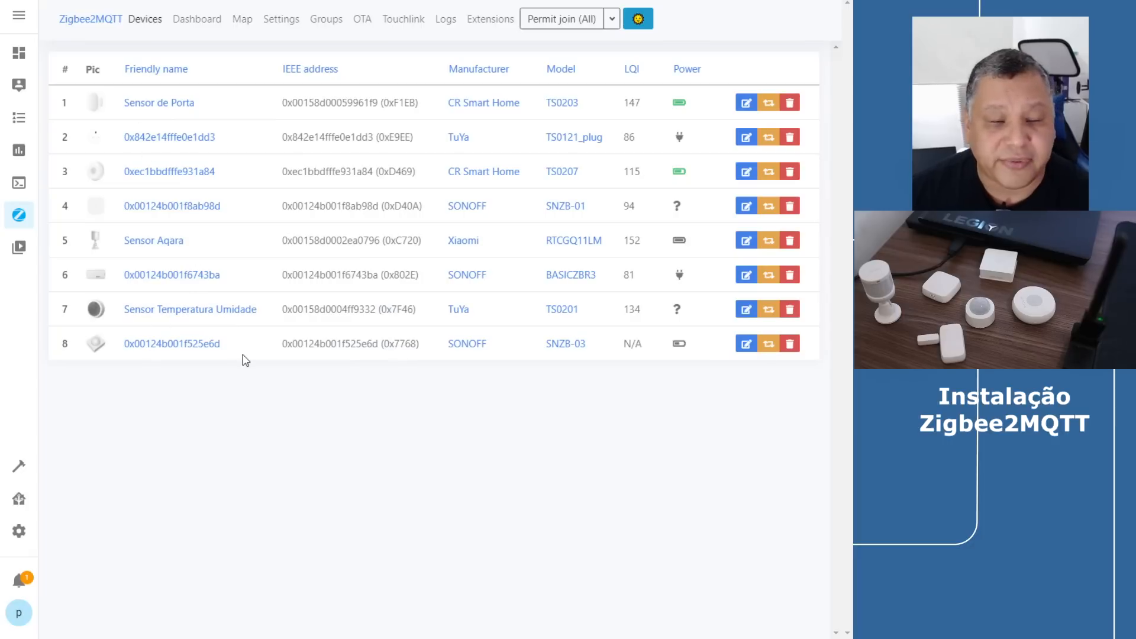
pyautogui.click(20, 532)
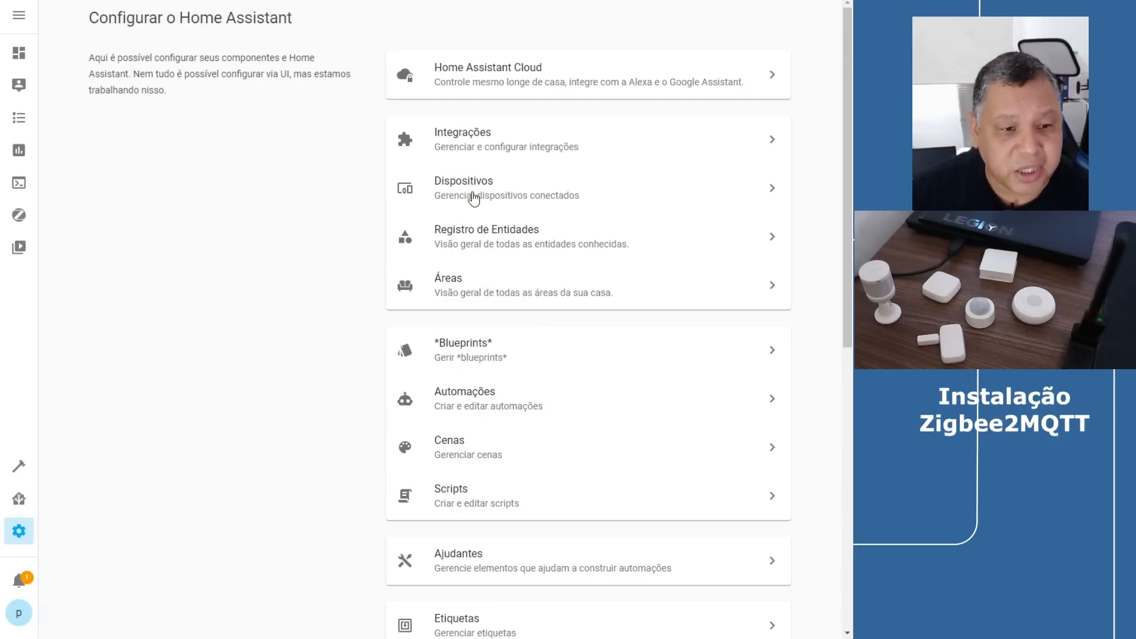
pyautogui.click(471, 197)
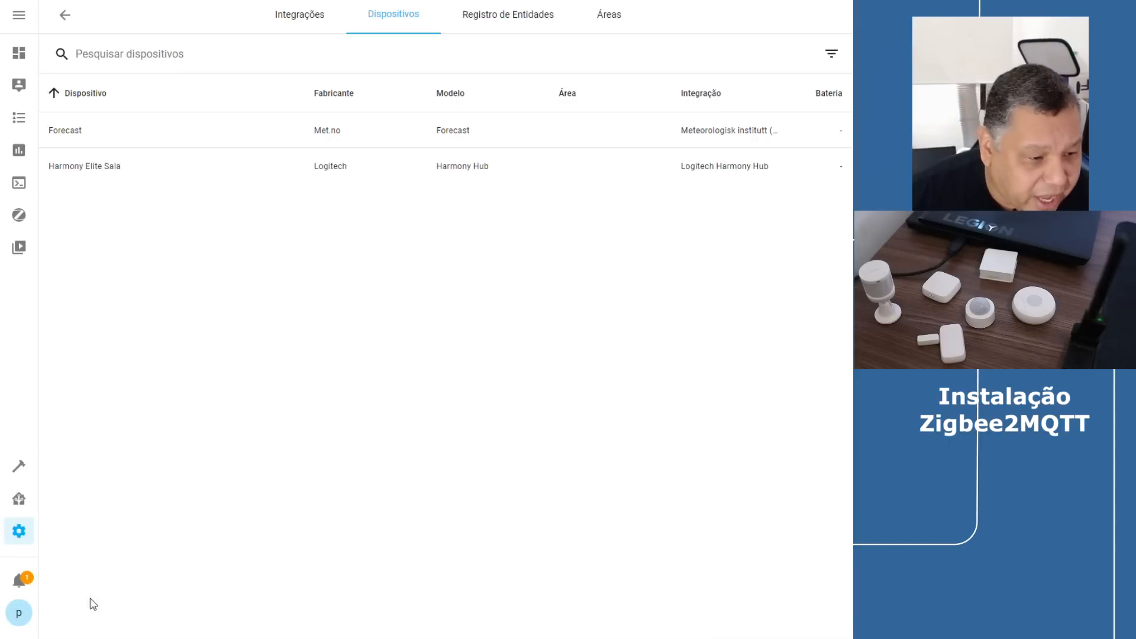
# Follow the new-devices notification and configure the discovered MQTT integration for the Mosquitto broker with discovery enabled, assigning no areas.
pyautogui.click(19, 581)
pyautogui.moveTo(45, 69); pyautogui.dragTo(201, 66)
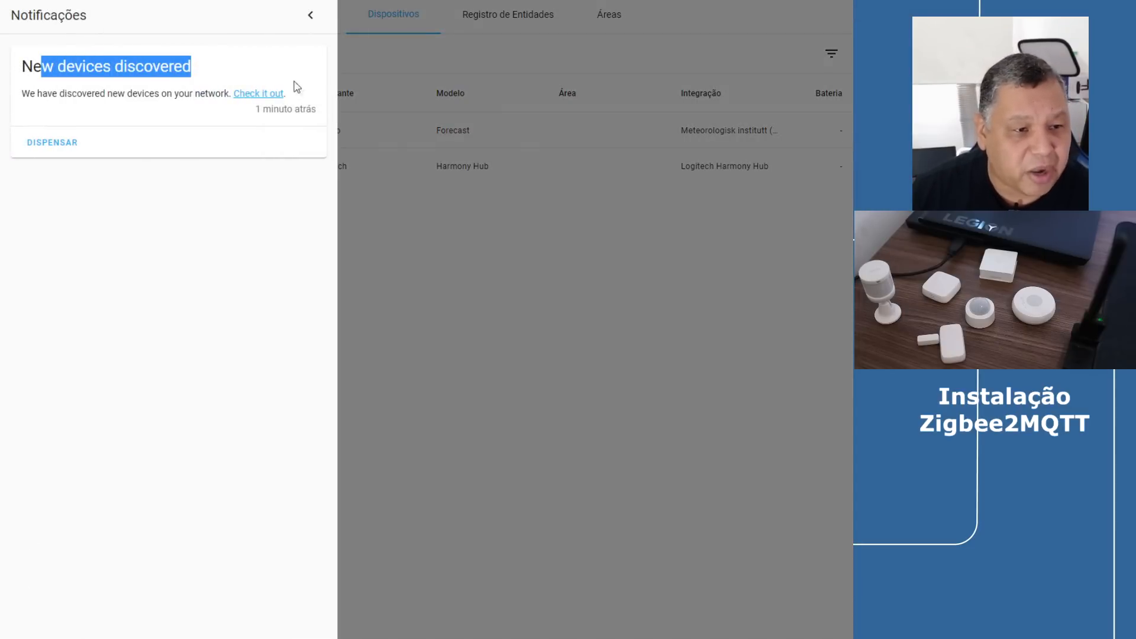
pyautogui.click(274, 94)
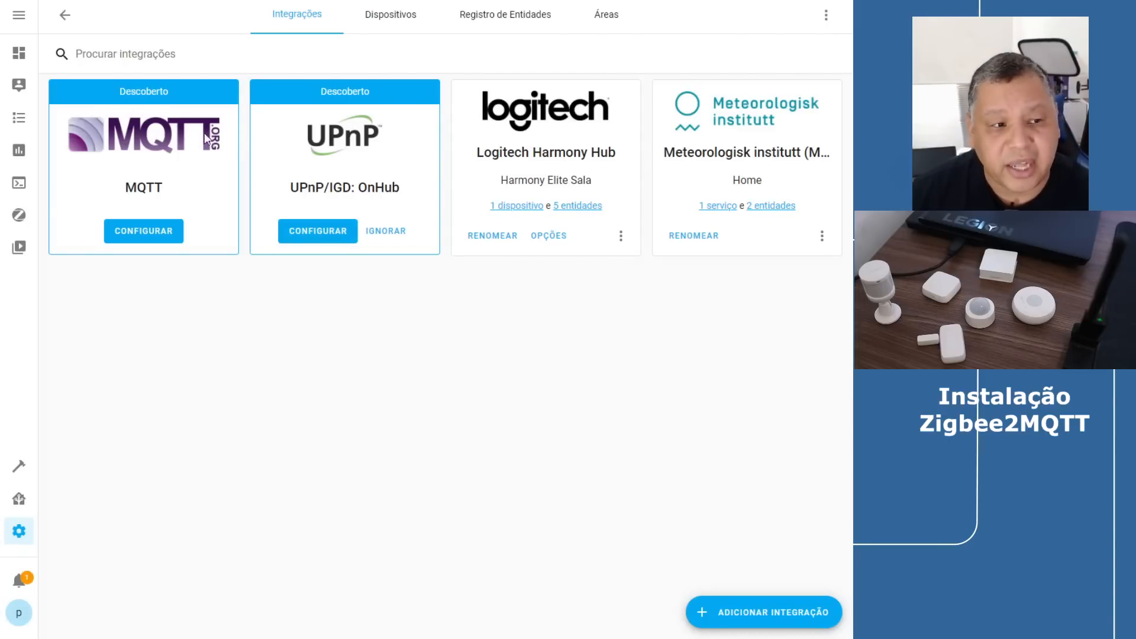
pyautogui.click(165, 239)
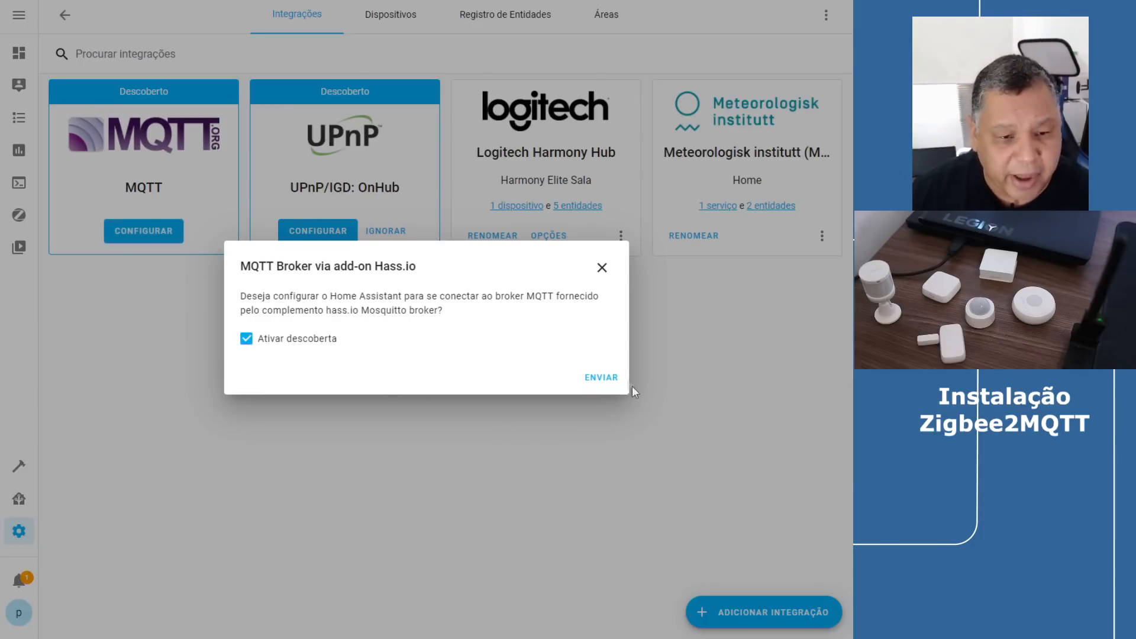
pyautogui.click(601, 378)
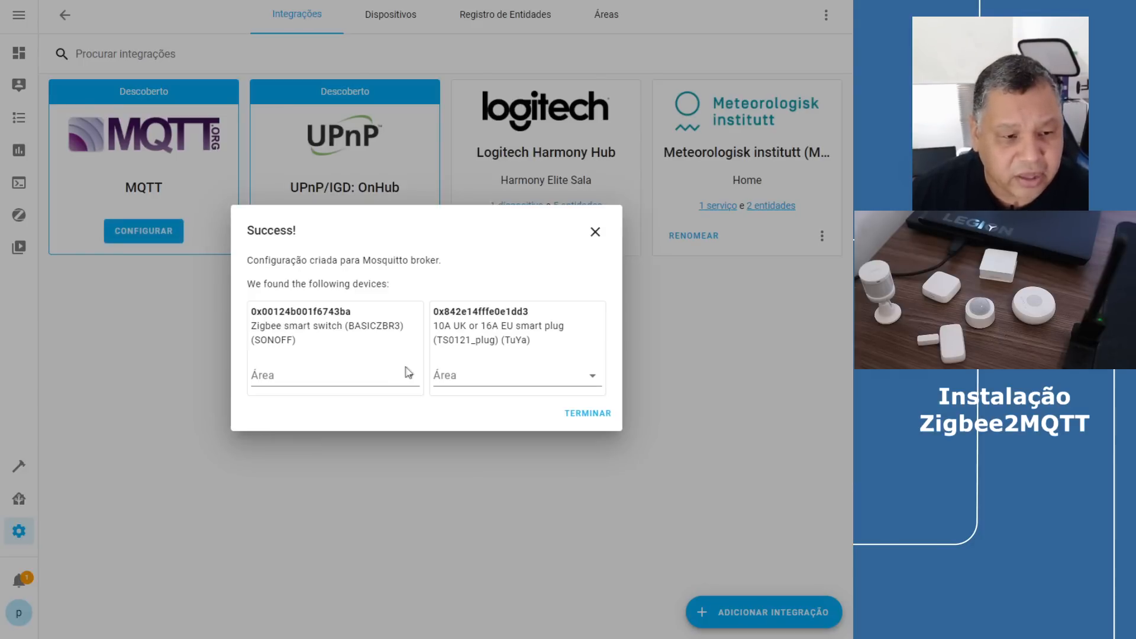
pyautogui.click(584, 416)
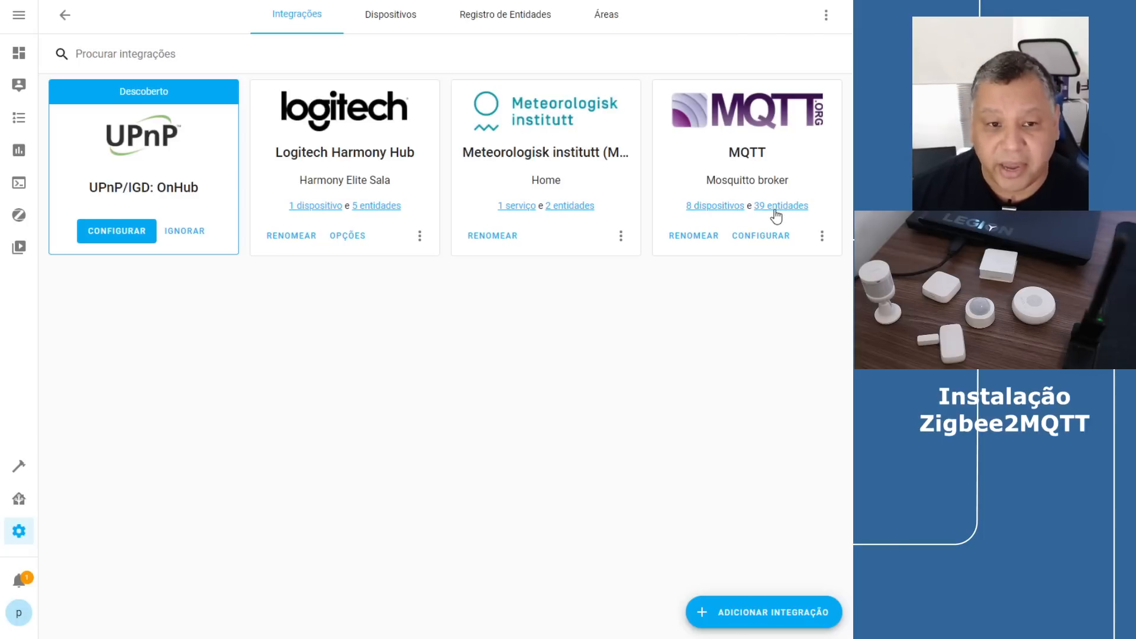
# View Sensor de Porta's entities from the MQTT integration's devices and look through the entity registry.
pyautogui.click(717, 207)
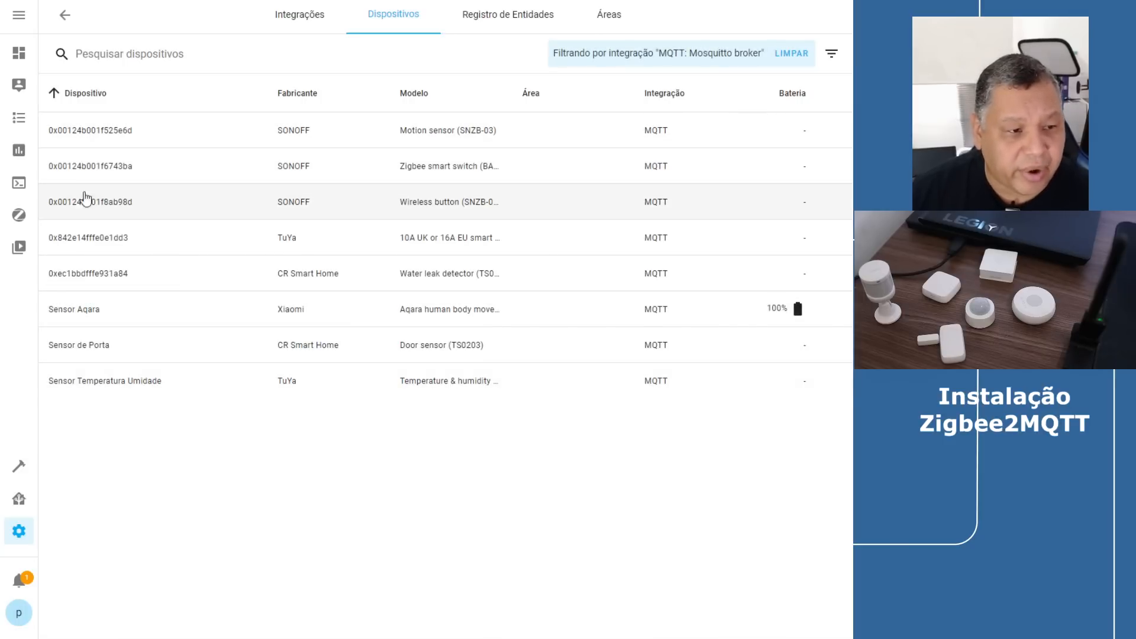
pyautogui.click(96, 359)
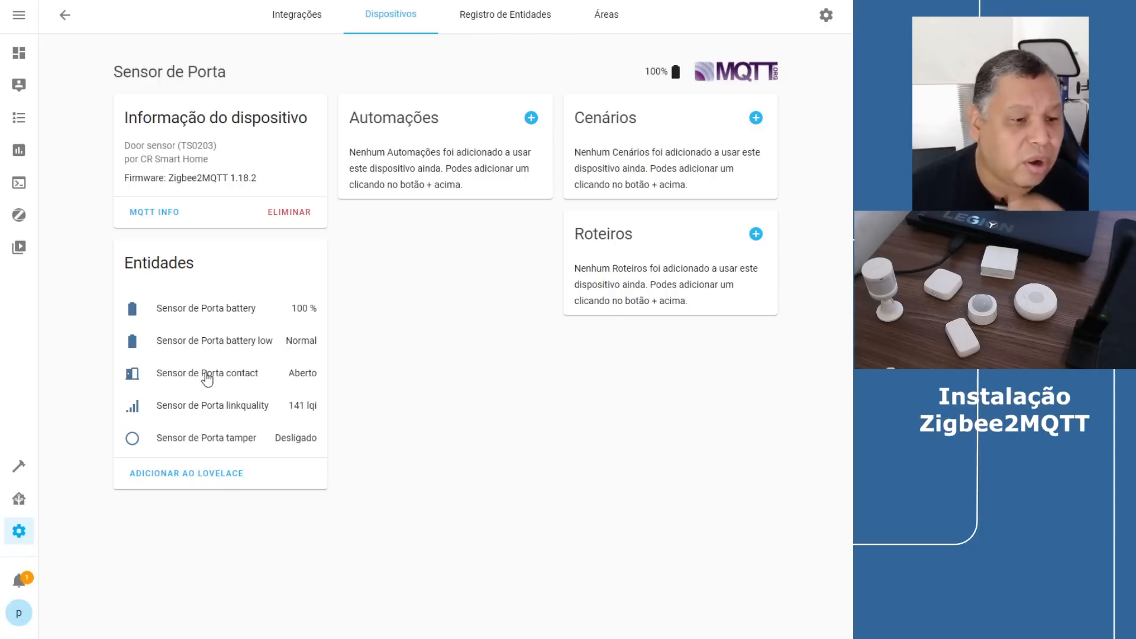
pyautogui.click(504, 14)
pyautogui.scroll(-15, 401, 205)
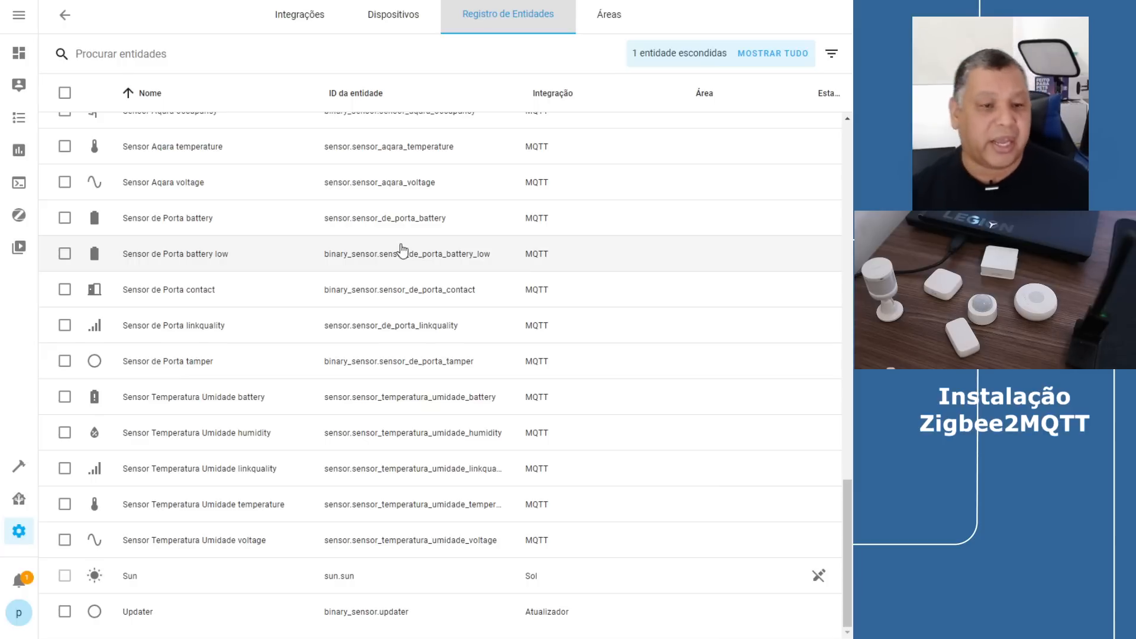
pyautogui.scroll(10, 355, 248)
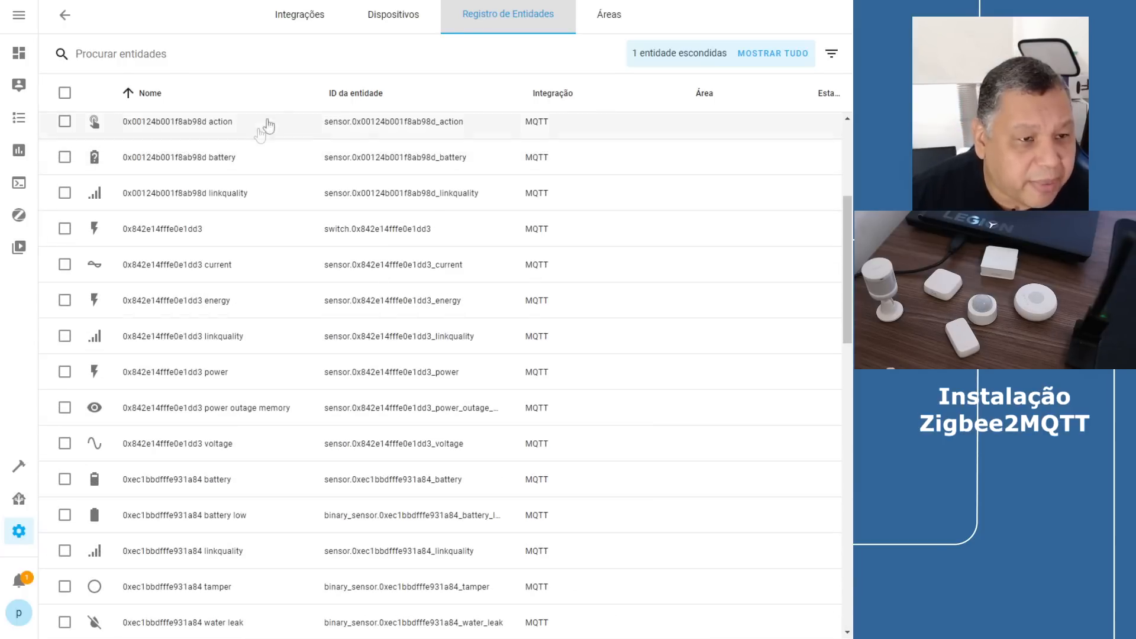
# Open the TuYa smart plug's page from the Home Assistant device list and view its entities.
pyautogui.click(393, 14)
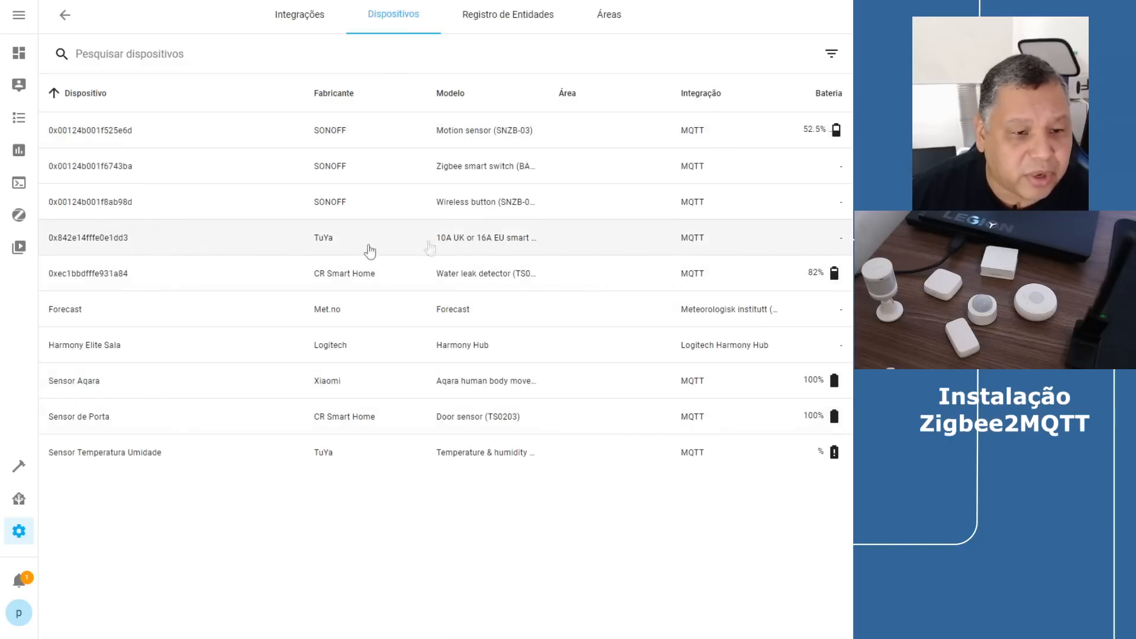
pyautogui.click(91, 242)
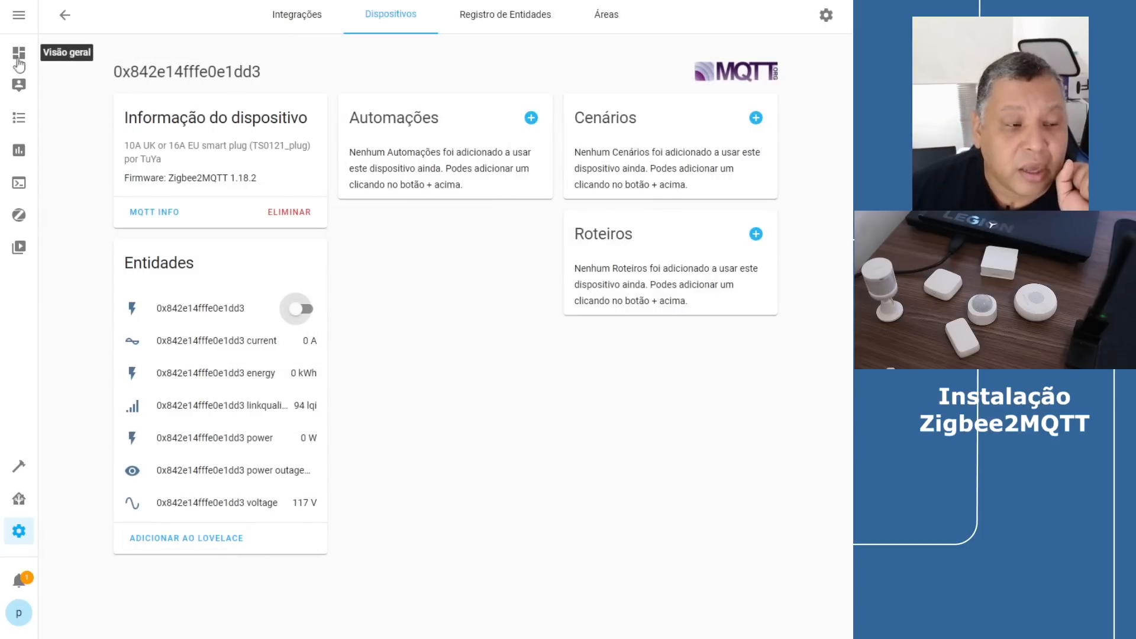
# Put the PATTE TECH overview dashboard in edit mode and start adding a card chosen by entity.
pyautogui.click(19, 52)
pyautogui.click(826, 14)
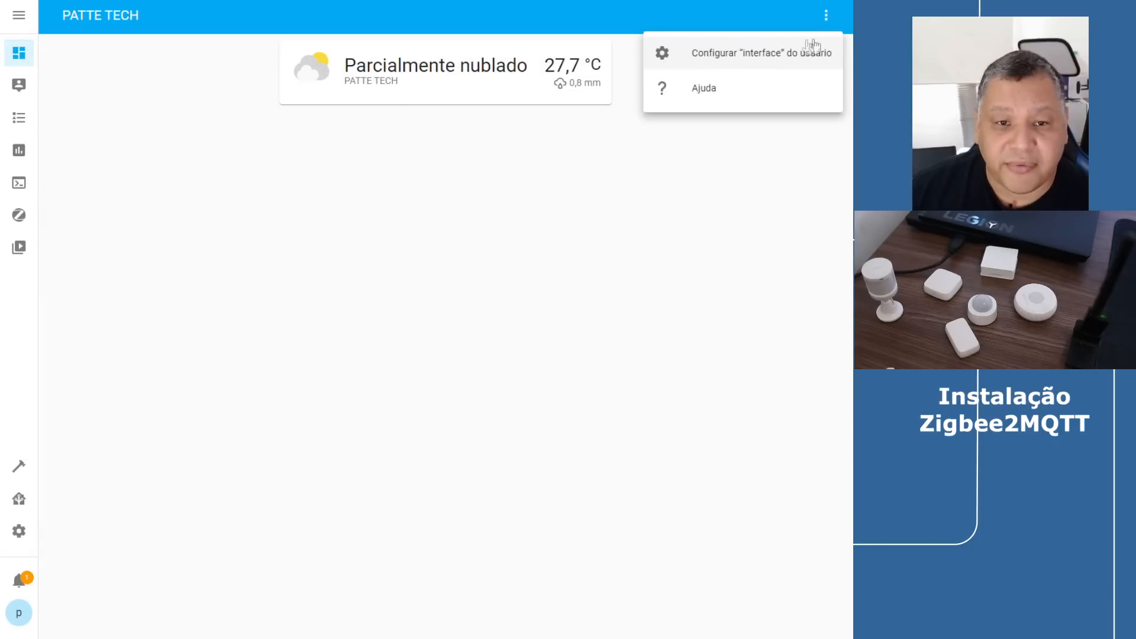
pyautogui.click(731, 51)
pyautogui.click(831, 201)
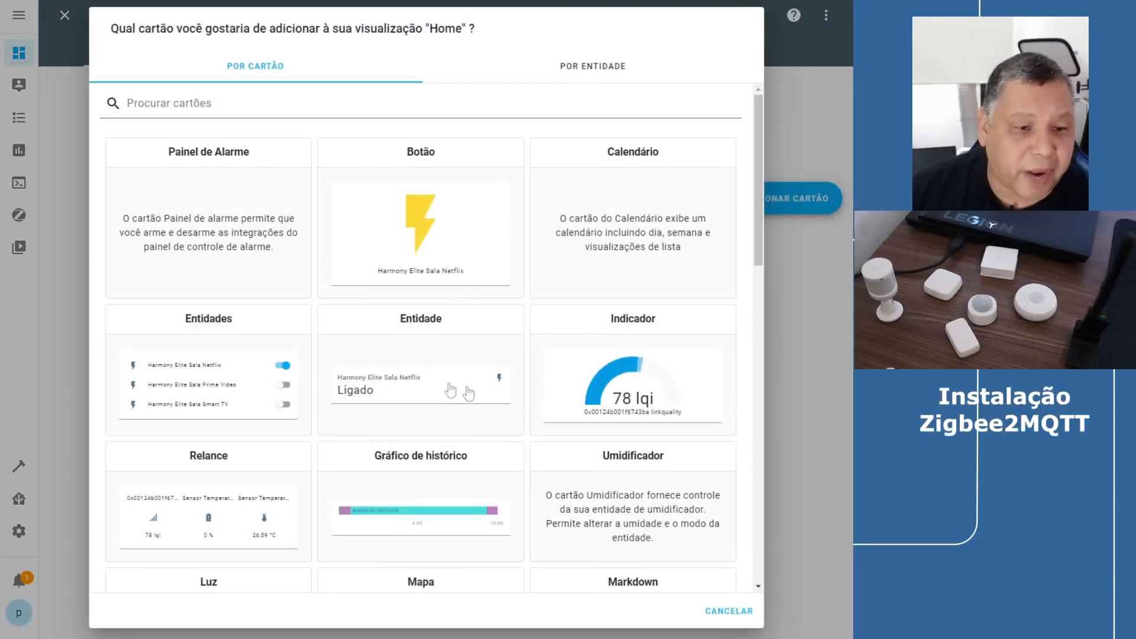
pyautogui.click(586, 72)
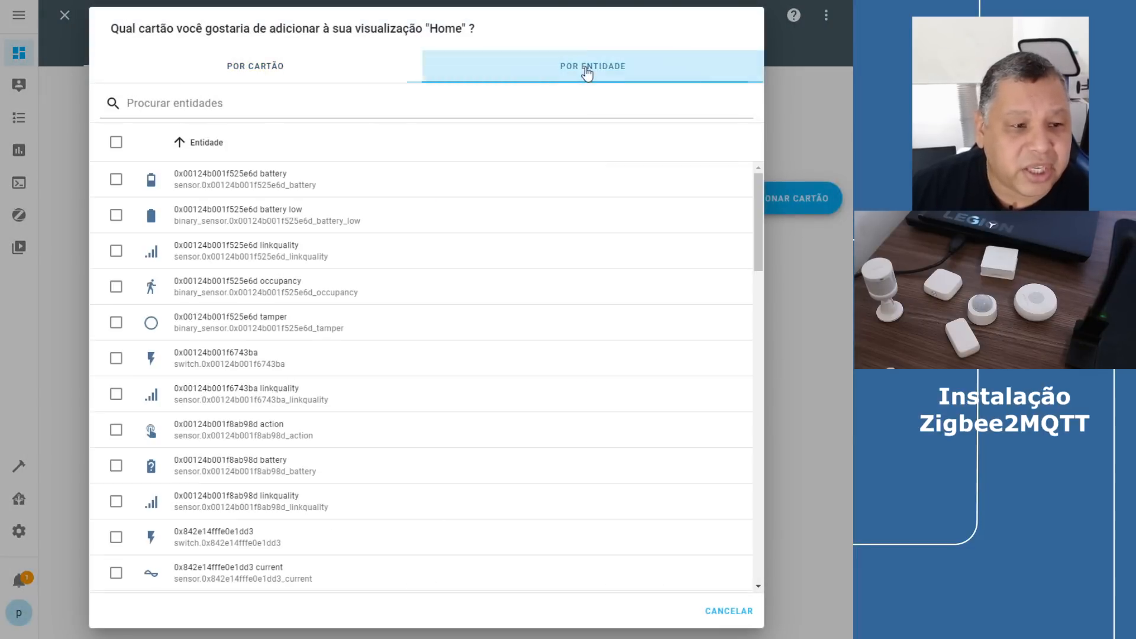
# Select the 0x00124b001f525e6d occupancy and 0xec1bbdfffe931a84 water leak entities for the new card.
pyautogui.click(116, 286)
pyautogui.scroll(-3, 114, 477)
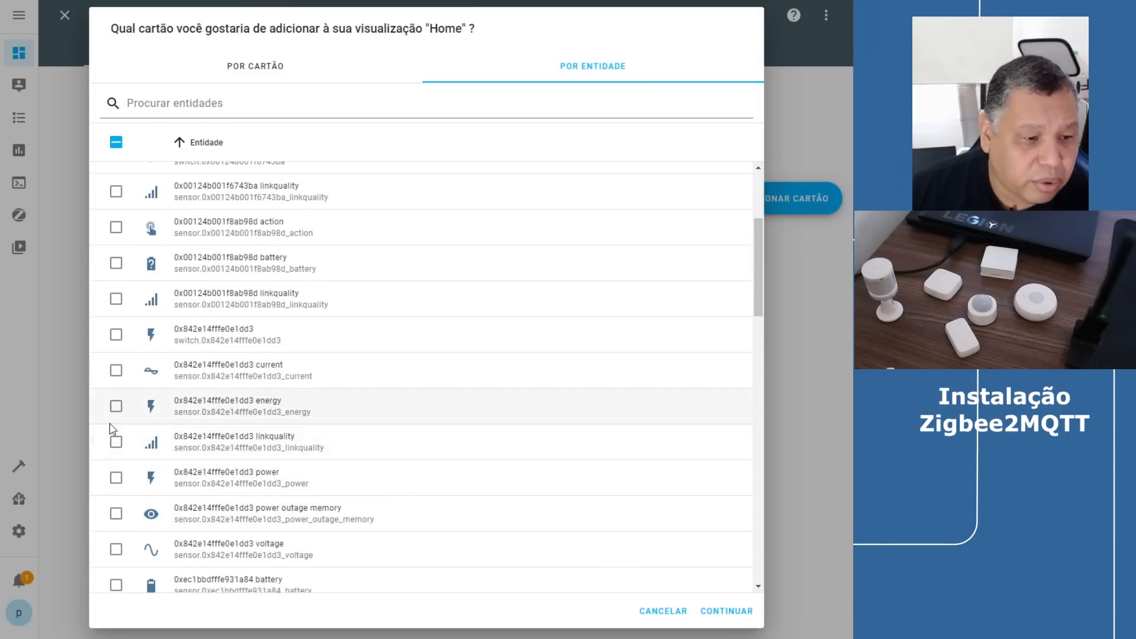
pyautogui.scroll(-5, 111, 431)
pyautogui.click(112, 323)
# Add Sensor Aqara's illuminance lux, occupancy and temperature entities to the card's selection.
pyautogui.scroll(5, 188, 370)
pyautogui.scroll(3, 122, 329)
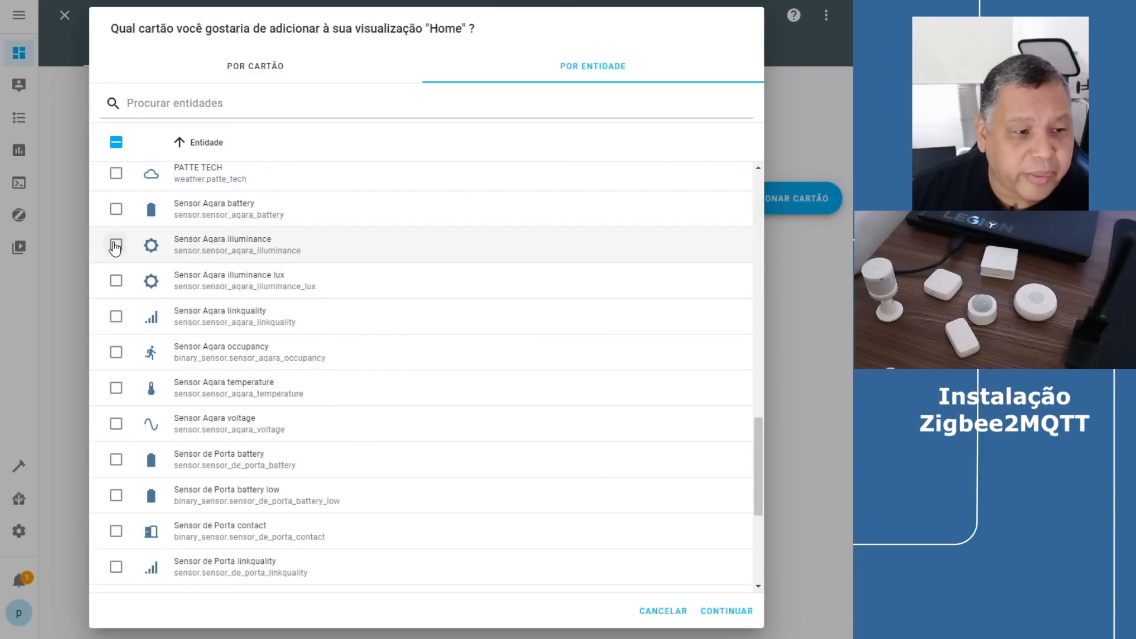
pyautogui.click(115, 282)
pyautogui.click(116, 353)
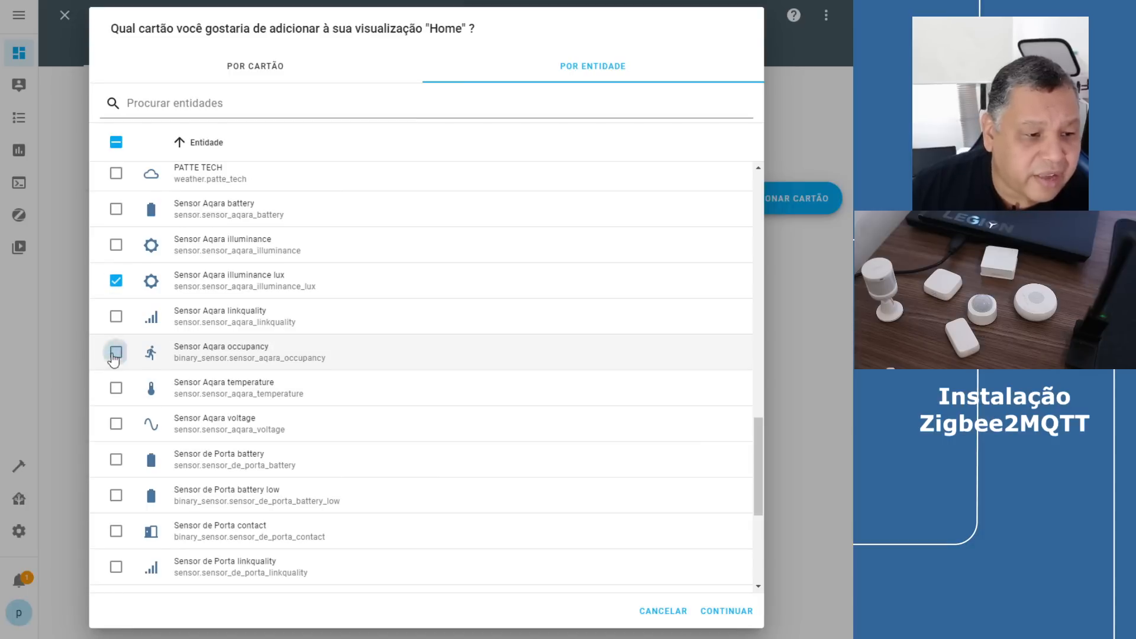
pyautogui.click(115, 388)
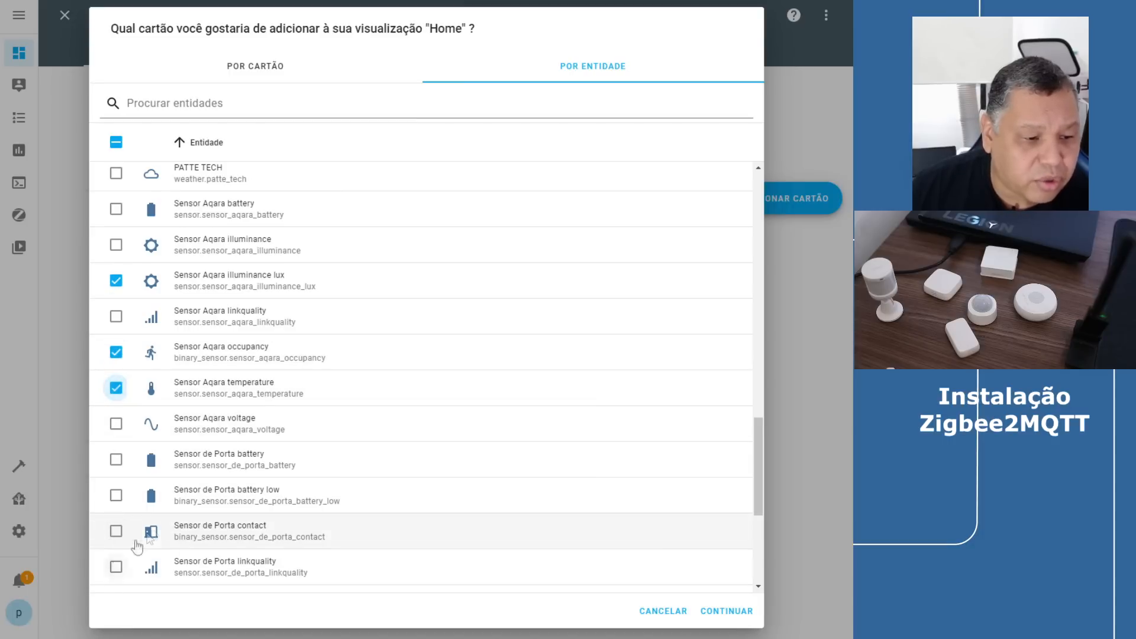
# Accept the suggested card with the selected entities, add it to the dashboard and finish editing.
pyautogui.scroll(-5, 115, 533)
pyautogui.click(727, 611)
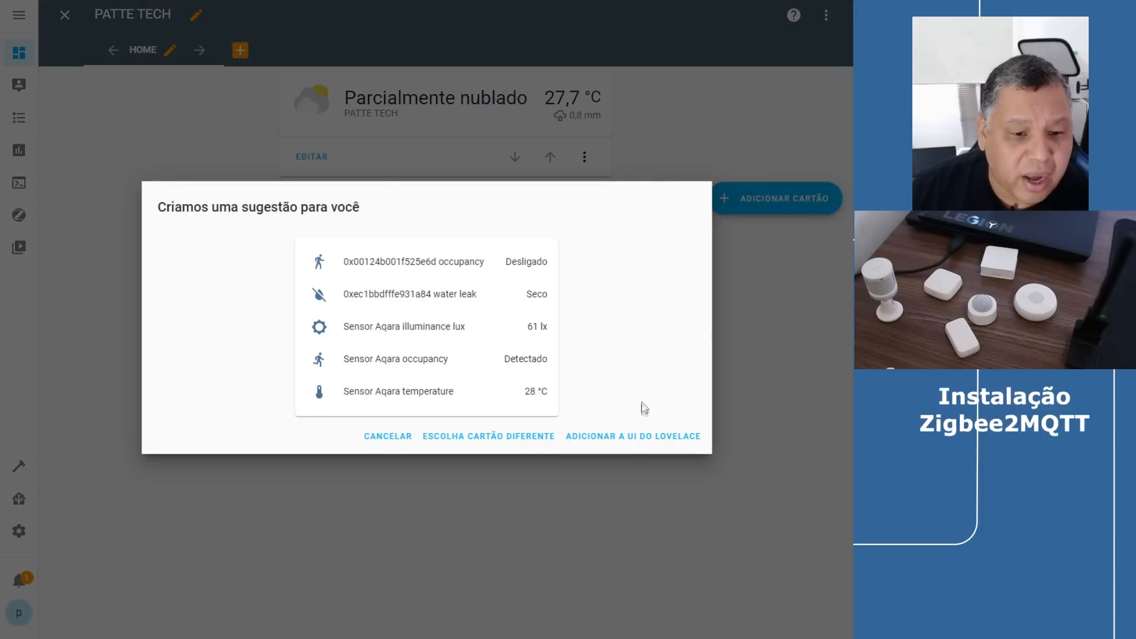
pyautogui.click(629, 436)
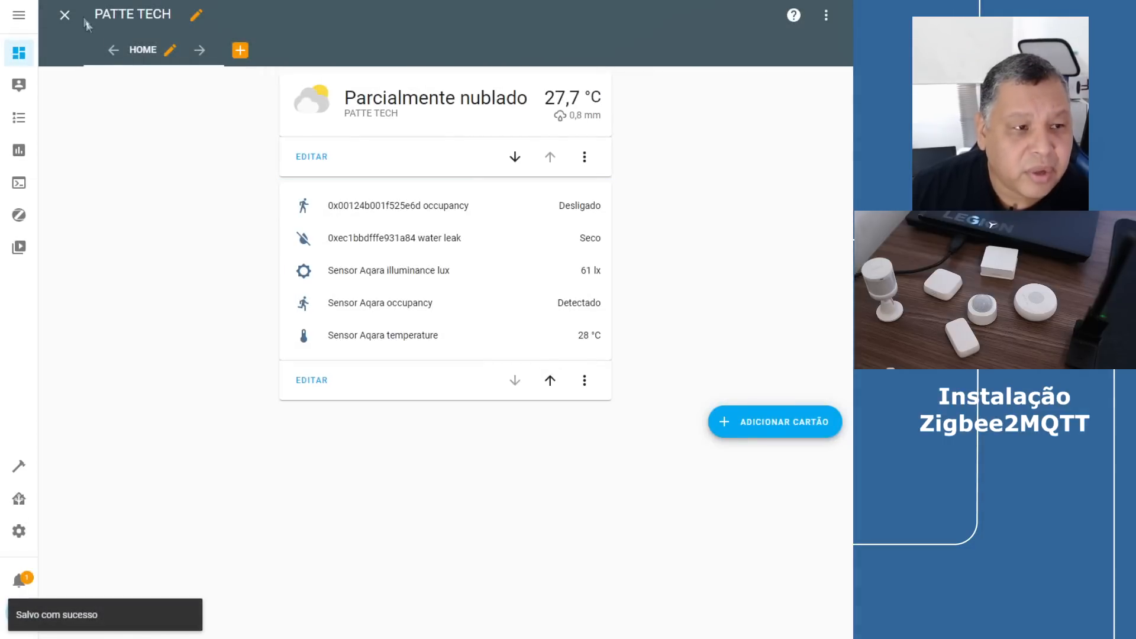
pyautogui.click(66, 15)
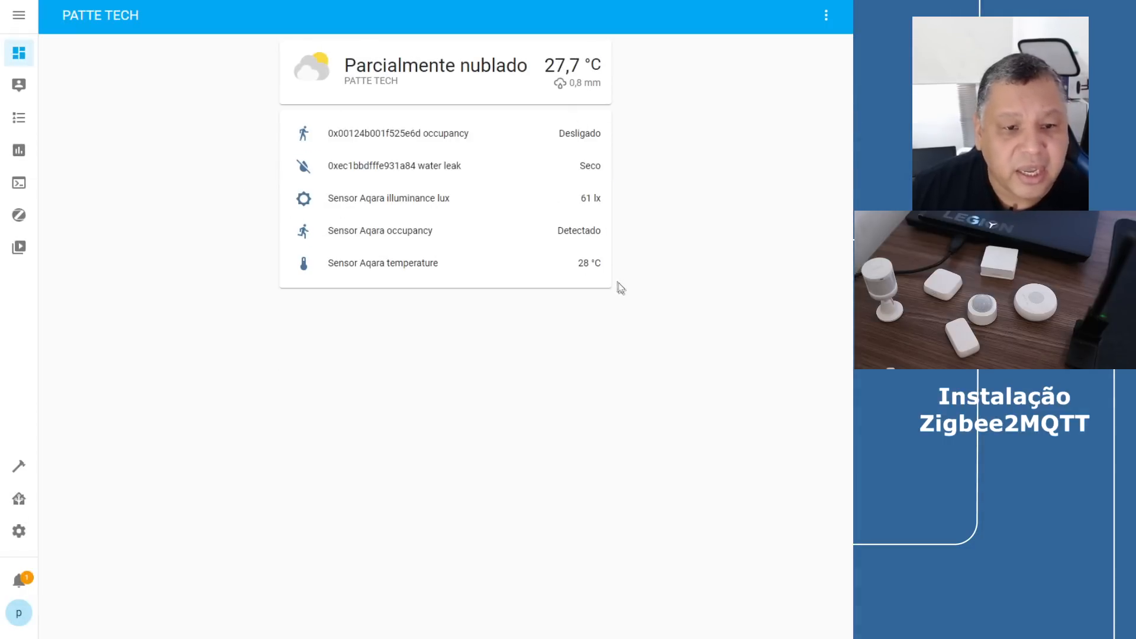